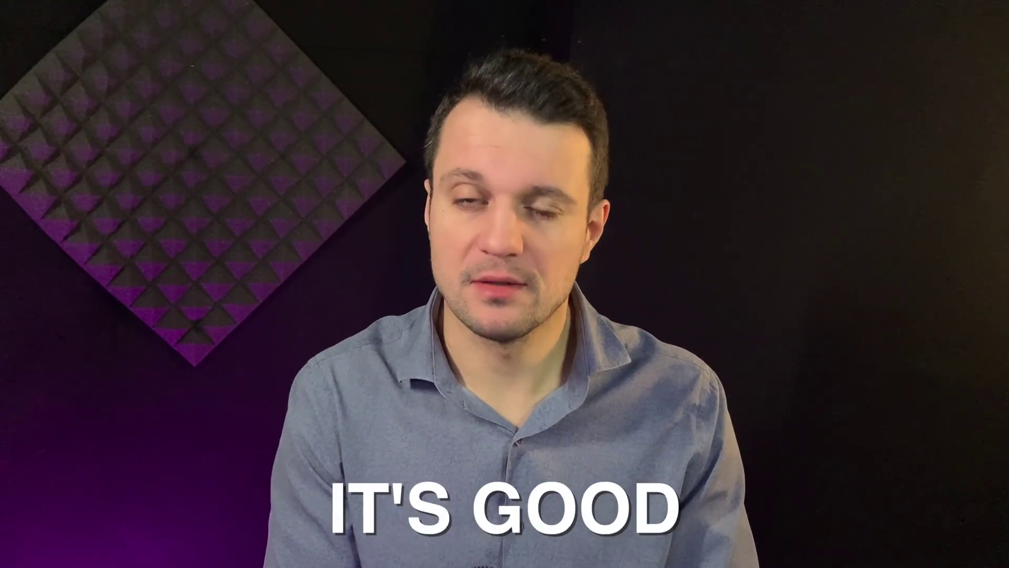
# Highlight the AI Text to Speech and AI Song Cover headings on the PopPop AI page.
pyautogui.moveTo(415, 120); pyautogui.dragTo(589, 122)
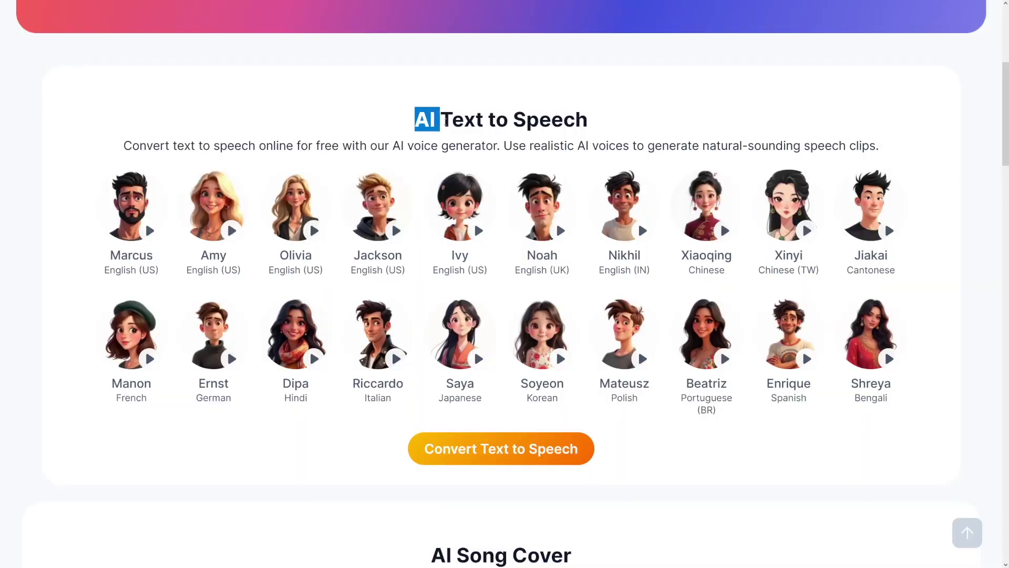
pyautogui.click(590, 122)
pyautogui.scroll(-3, 611, 199)
pyautogui.scroll(-4, 611, 199)
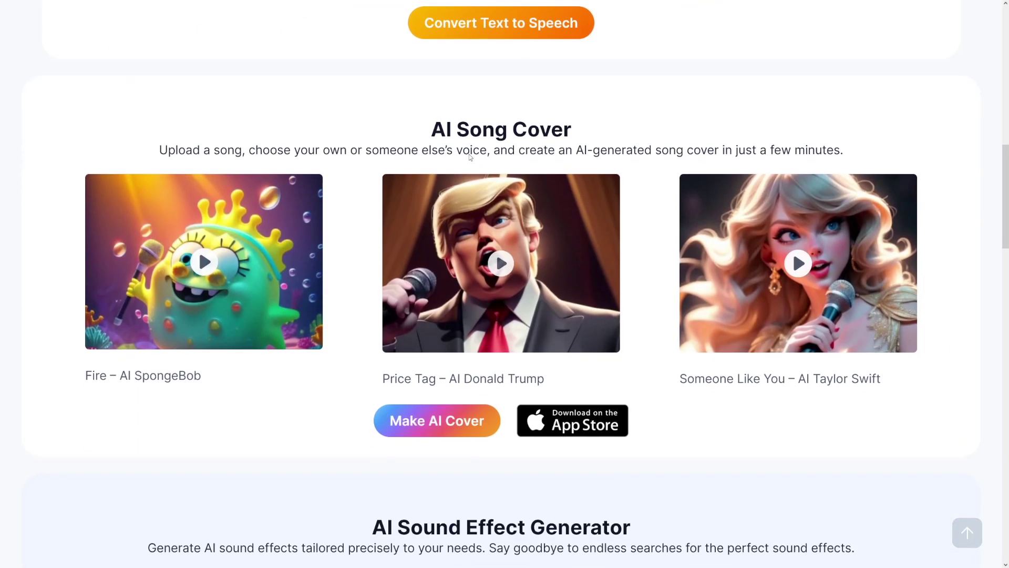
pyautogui.moveTo(430, 129); pyautogui.dragTo(575, 143)
pyautogui.click(575, 143)
# Scroll further and highlight the AI Vocal Remover and AI Voice Changer headings.
pyautogui.scroll(-7, 575, 143)
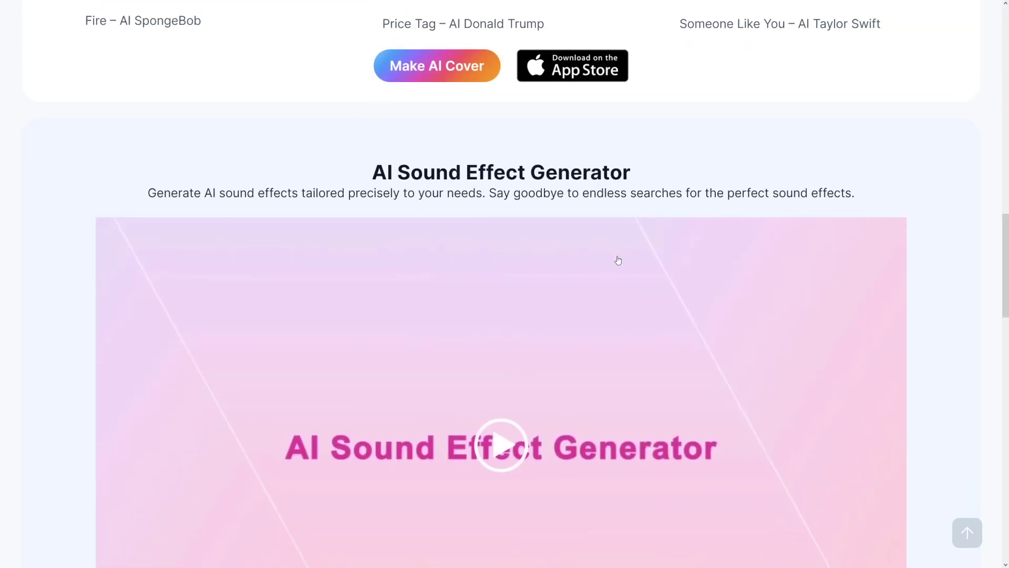
pyautogui.scroll(-4, 650, 272)
pyautogui.scroll(-7, 437, 183)
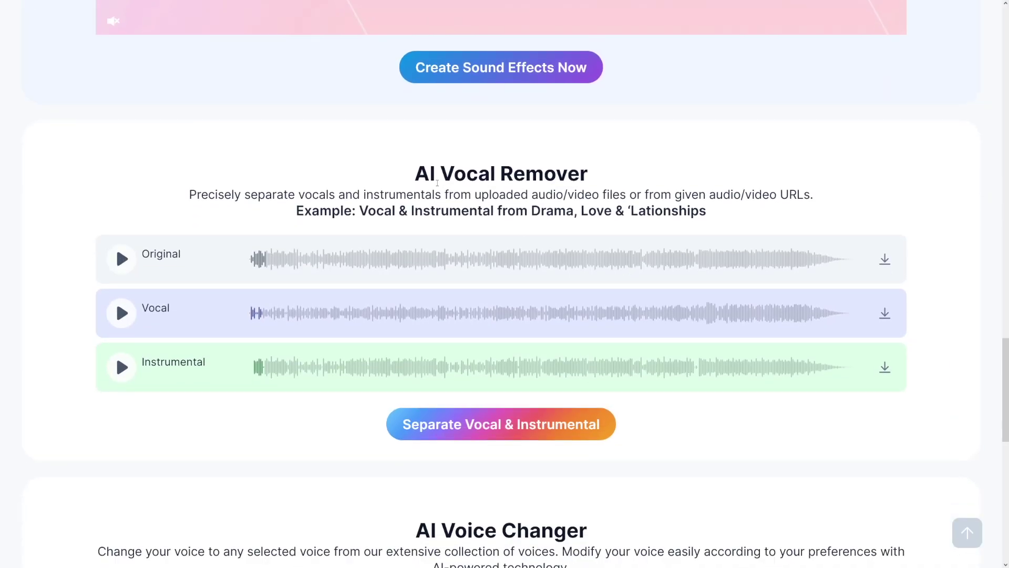
pyautogui.moveTo(417, 172); pyautogui.dragTo(597, 174)
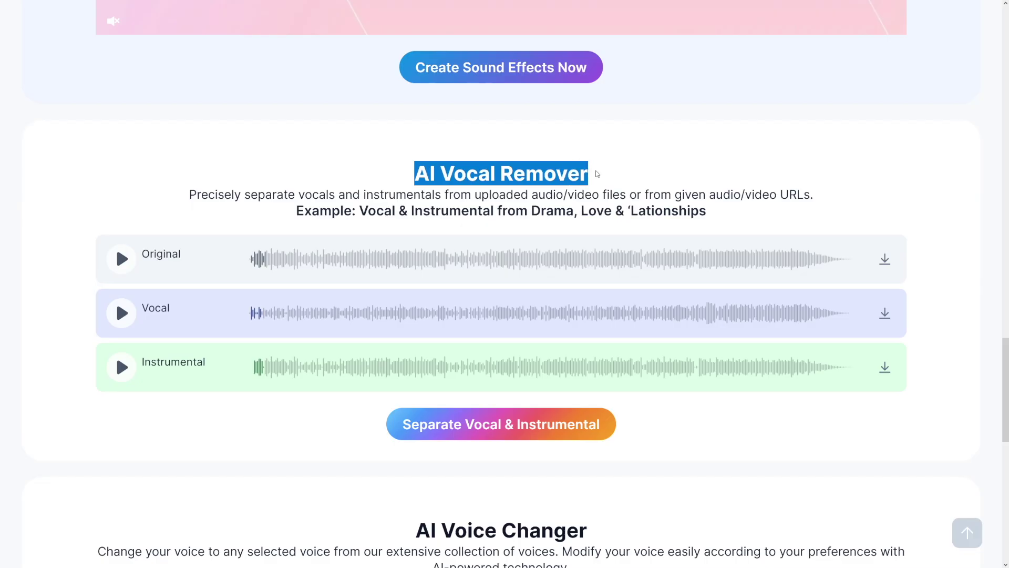
pyautogui.click(597, 174)
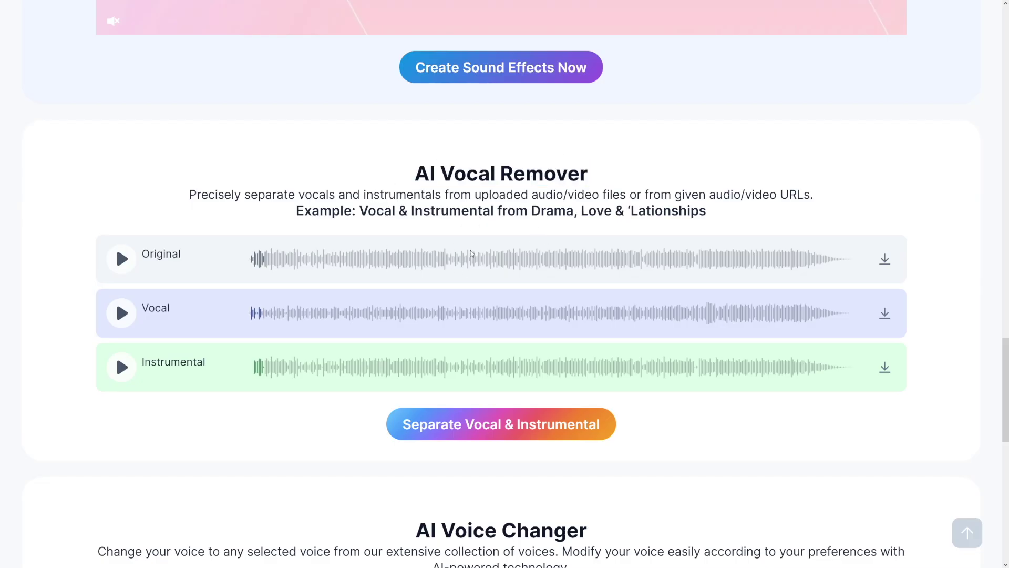
pyautogui.scroll(-6, 471, 254)
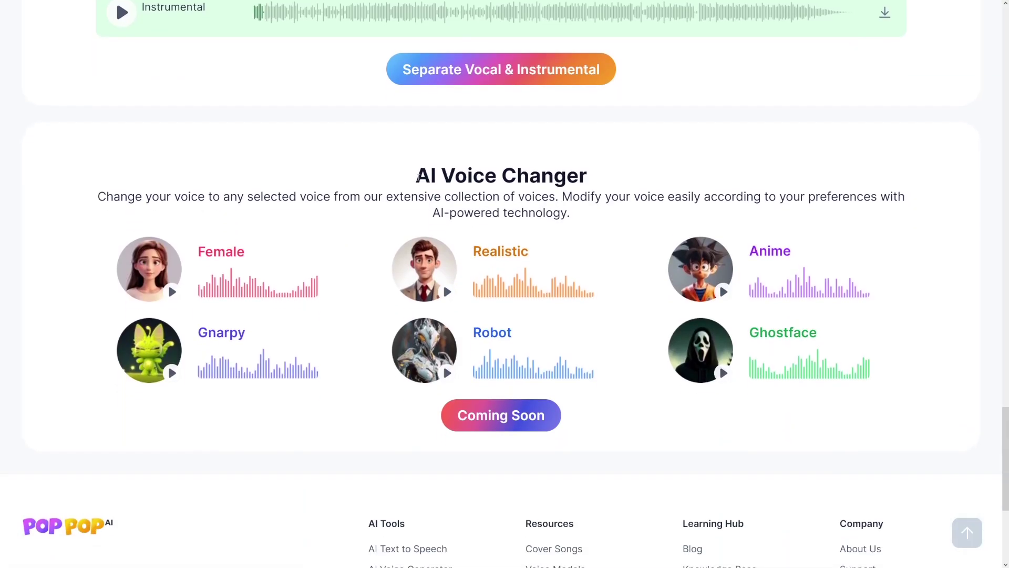
pyautogui.moveTo(494, 178); pyautogui.dragTo(589, 179)
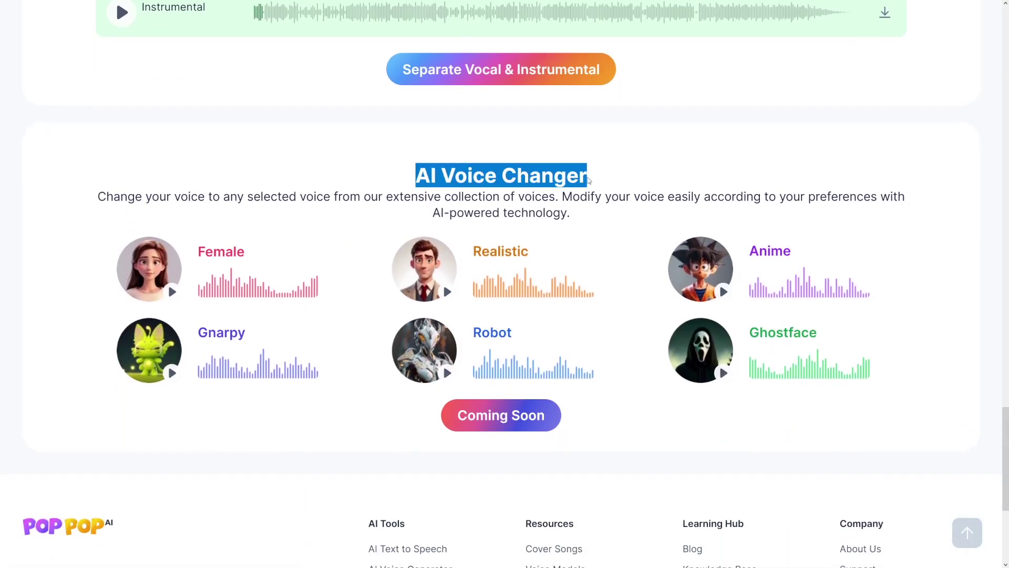
pyautogui.click(589, 180)
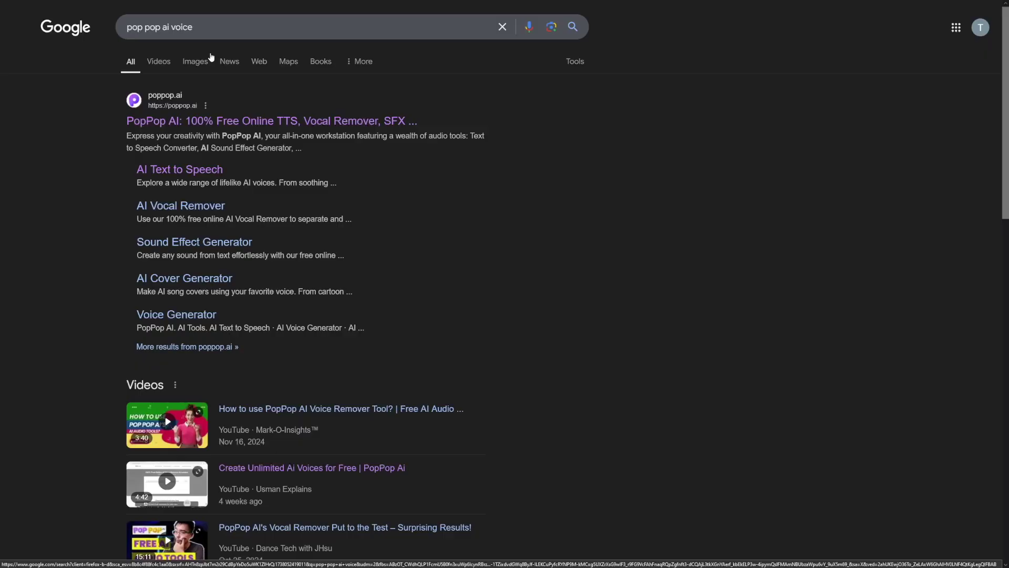
# Open the top PopPop AI result from the Google search for 'pop pop ai voice'.
pyautogui.moveTo(197, 27); pyautogui.dragTo(121, 27)
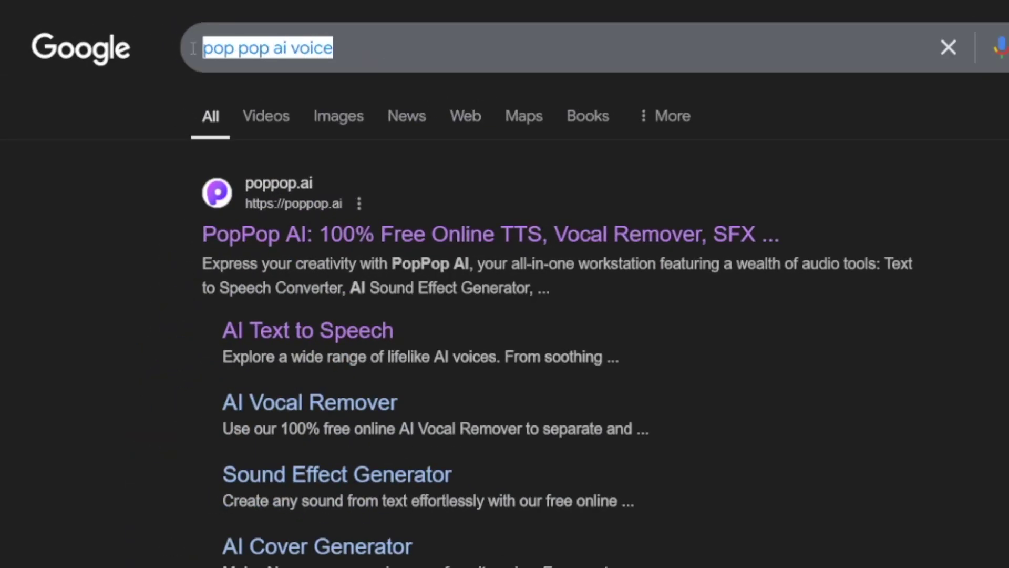
pyautogui.moveTo(193, 48); pyautogui.dragTo(385, 50)
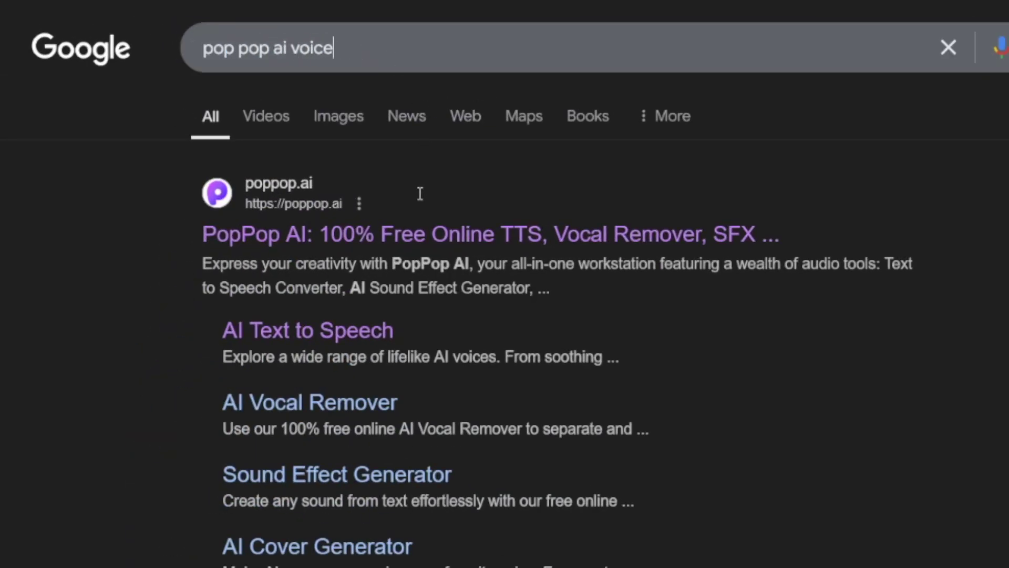
pyautogui.click(382, 239)
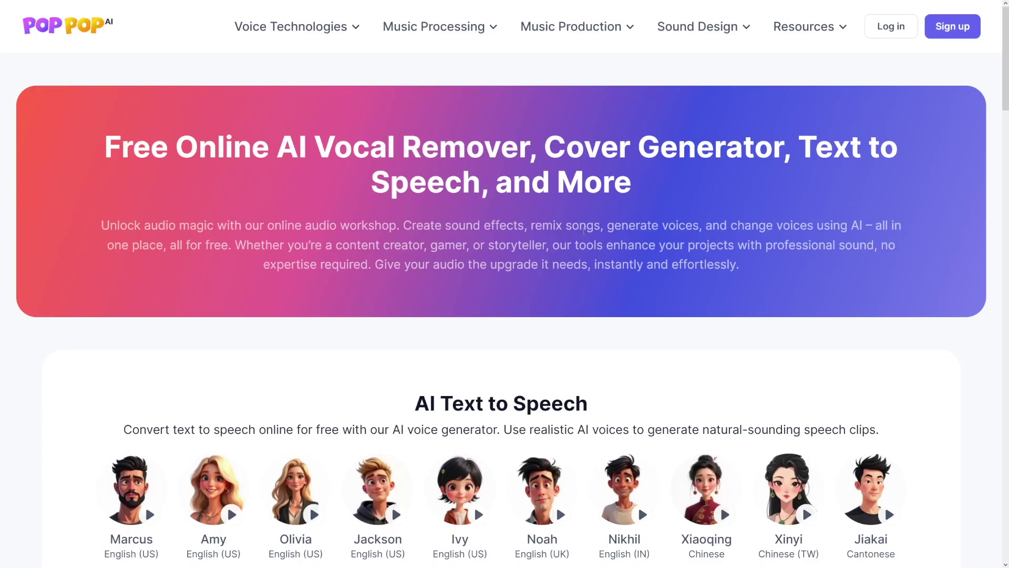
# Scroll to the AI Vocal Remover section and play, then stop, the Original example track.
pyautogui.scroll(-4, 584, 231)
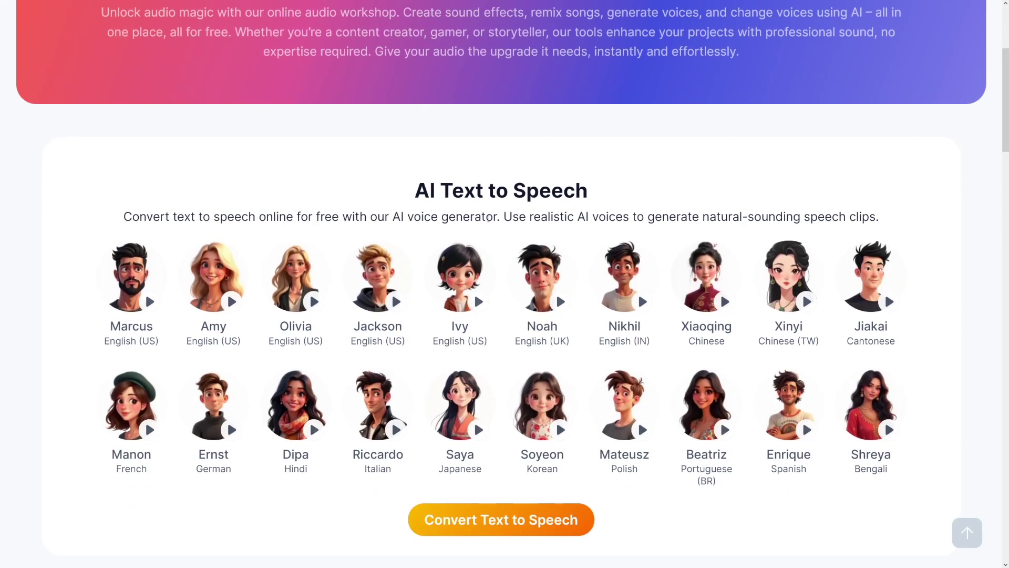
pyautogui.scroll(-1, 514, 234)
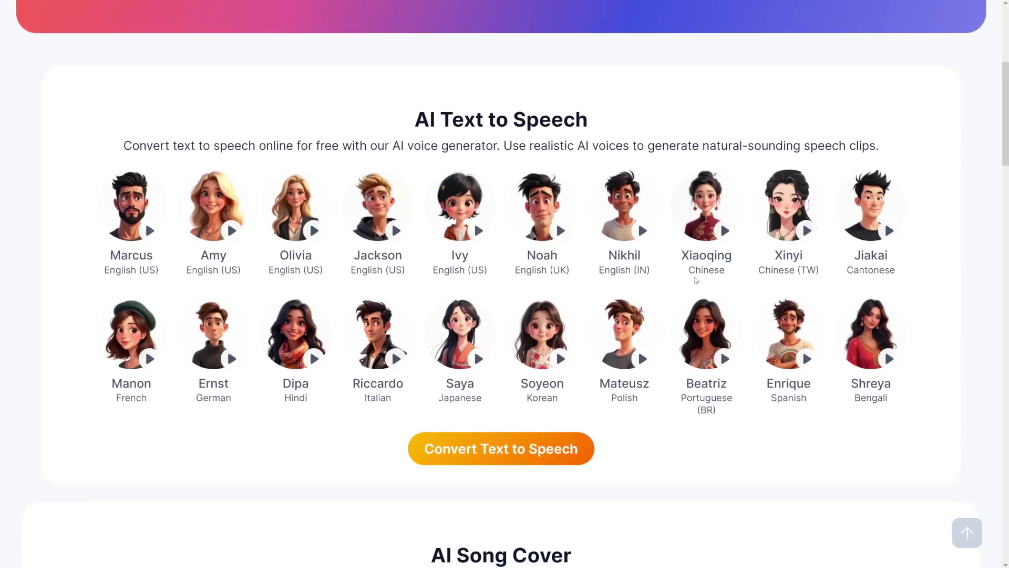
pyautogui.scroll(-3, 701, 270)
pyautogui.scroll(-18, 702, 270)
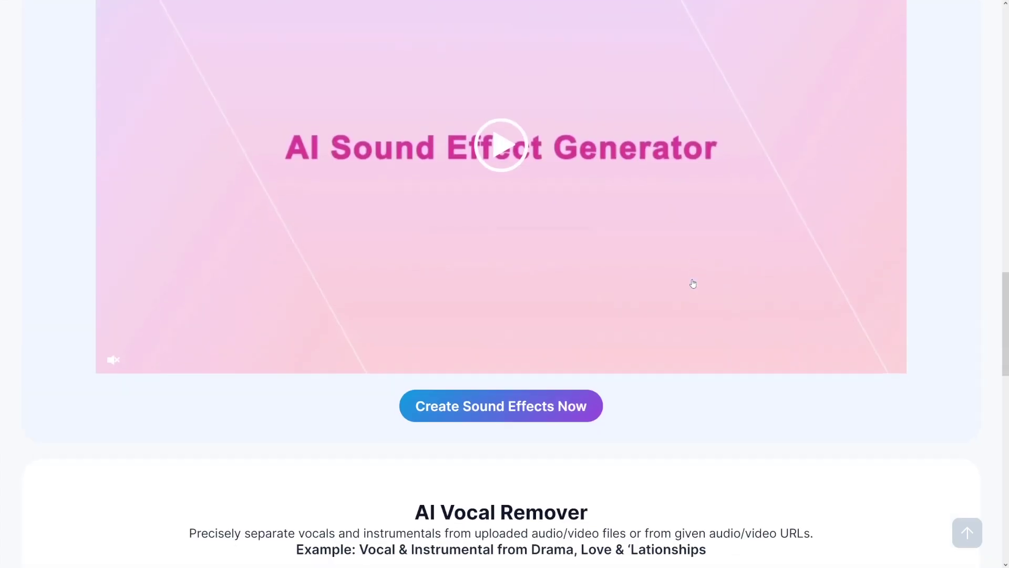
pyautogui.scroll(1, 692, 282)
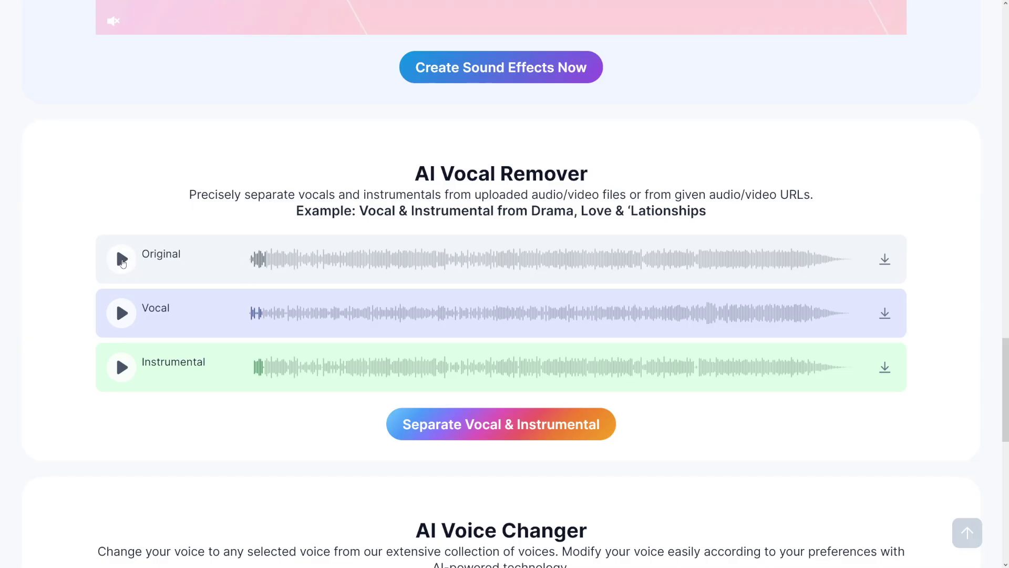
pyautogui.click(122, 259)
pyautogui.click(128, 263)
# Play the Vocal and Instrumental examples, then replay the Original track for comparison.
pyautogui.click(126, 318)
pyautogui.click(129, 314)
pyautogui.click(124, 367)
pyautogui.click(122, 258)
pyautogui.click(122, 262)
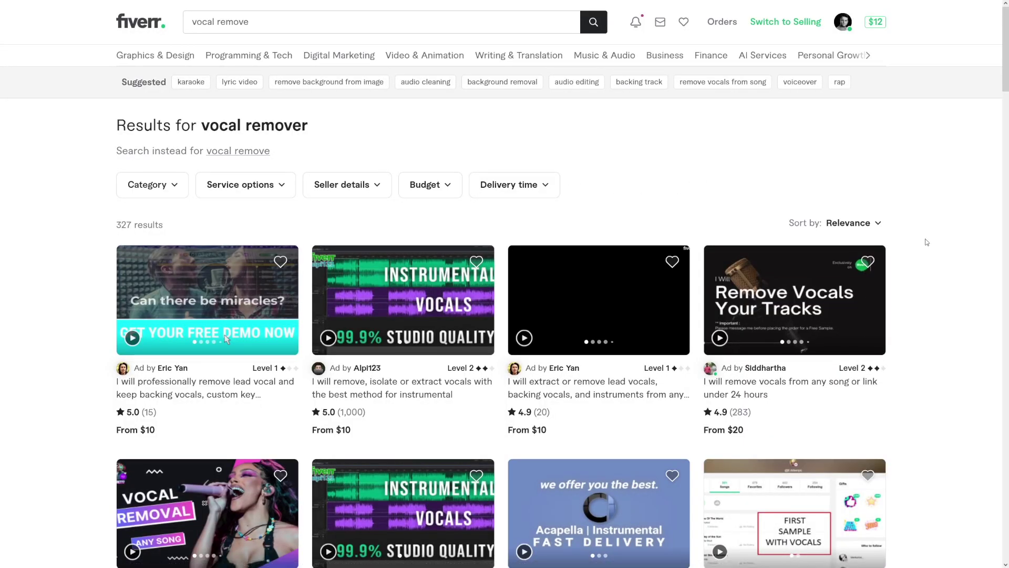
# Open a Fiverr vocal-removal gig and highlight its $20 basic package price.
pyautogui.scroll(-5, 926, 241)
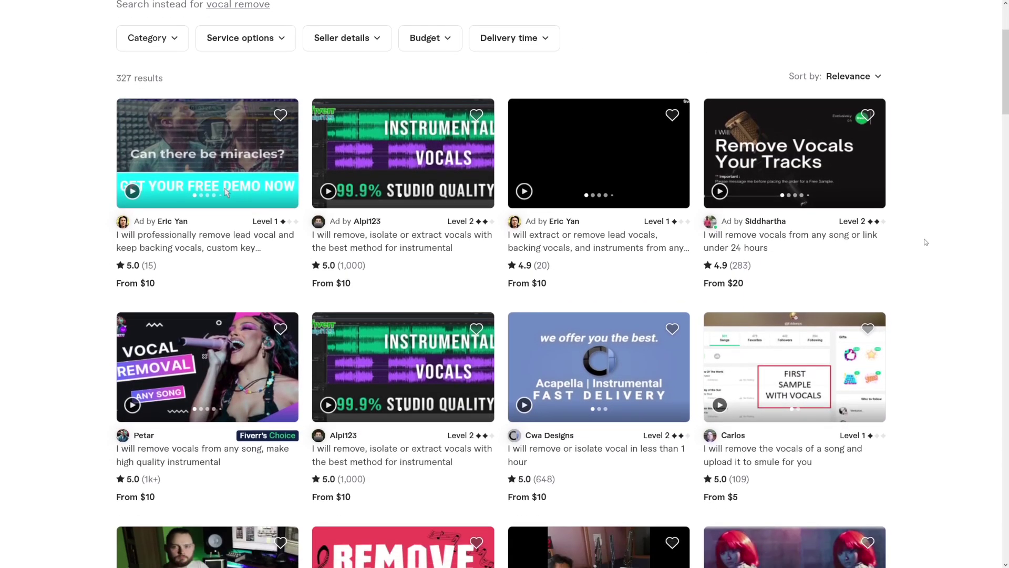
pyautogui.click(794, 78)
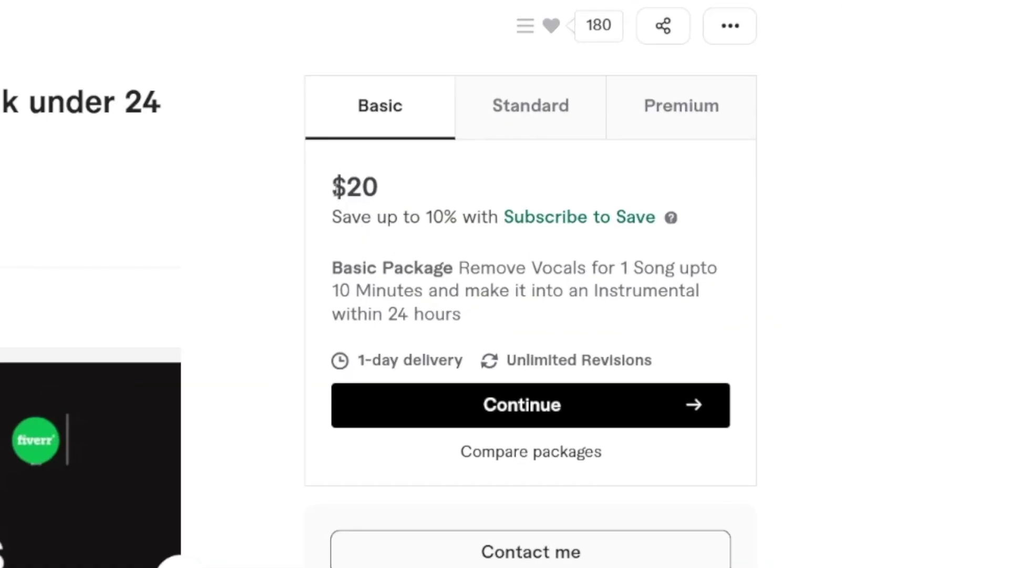
pyautogui.moveTo(629, 179); pyautogui.dragTo(655, 178)
pyautogui.click(655, 178)
pyautogui.moveTo(333, 186); pyautogui.dragTo(392, 197)
pyautogui.click(391, 197)
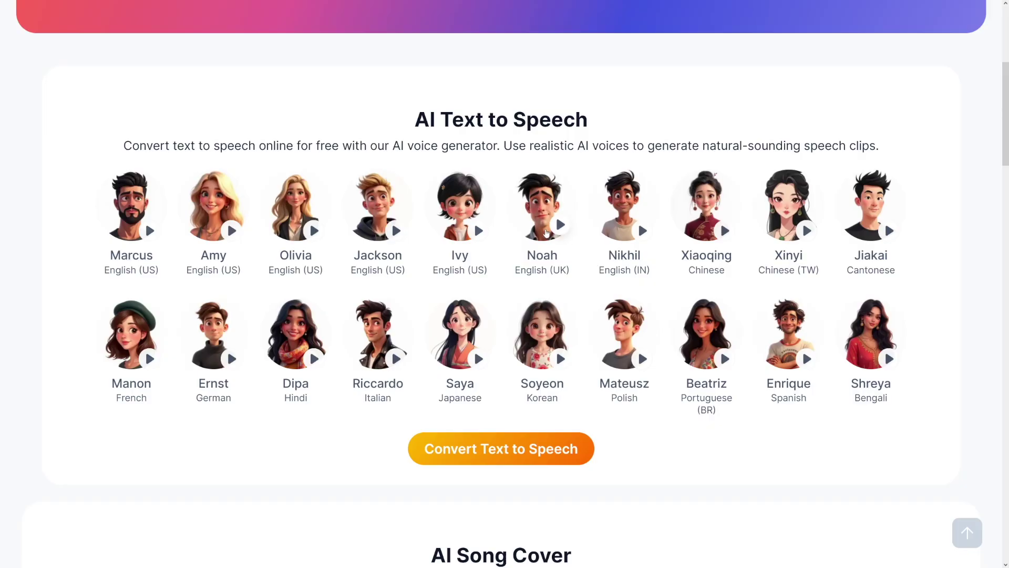
# Preview the Ivy and Olivia voices, then go to the Free AI Text to Speech page.
pyautogui.click(472, 236)
pyautogui.click(315, 227)
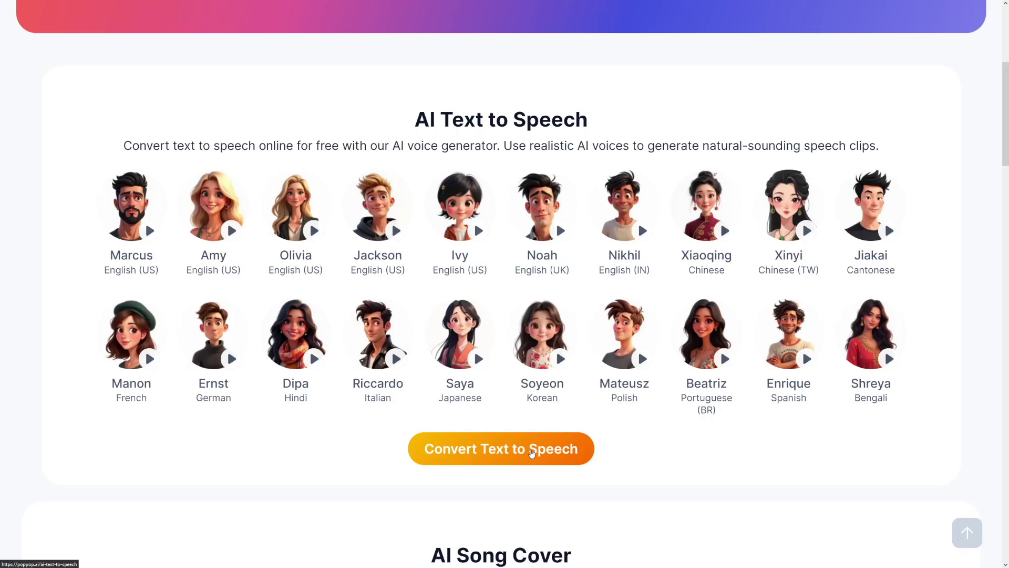
pyautogui.click(531, 453)
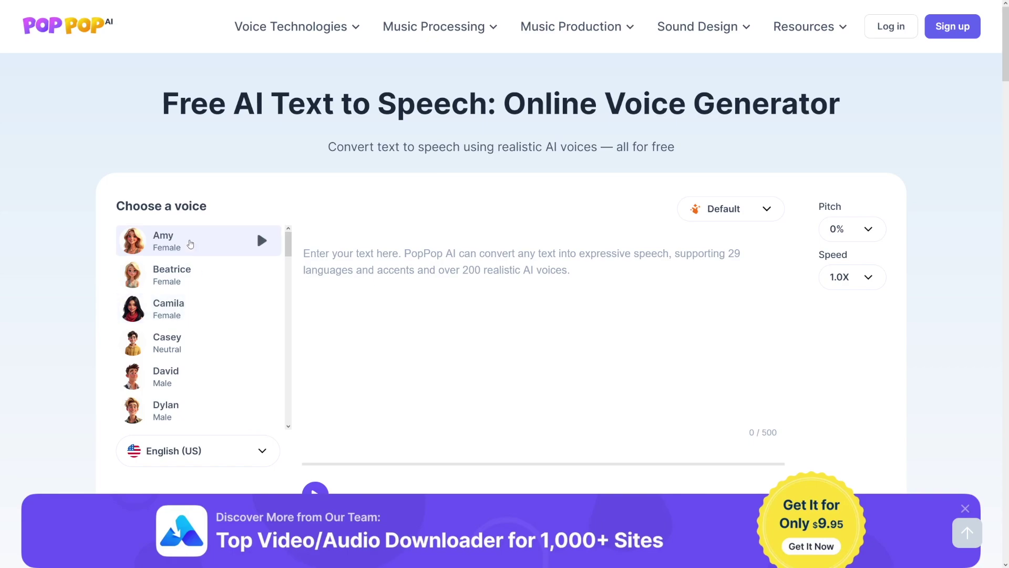
# Preview the Amy voice and browse the voice language list.
pyautogui.click(261, 241)
pyautogui.click(261, 449)
pyautogui.scroll(-2, 232, 336)
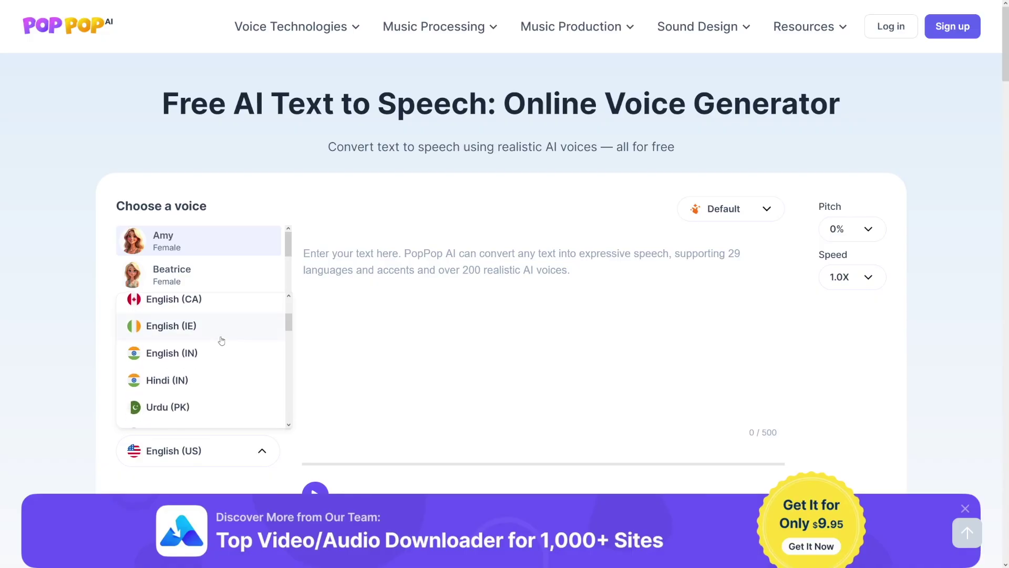
pyautogui.scroll(-10, 221, 341)
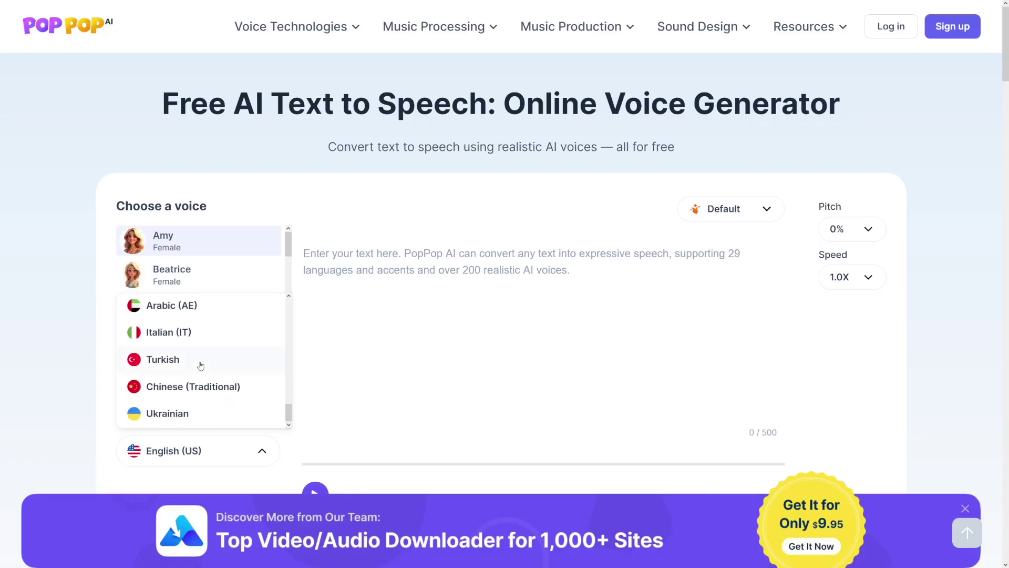
pyautogui.scroll(-4, 200, 357)
pyautogui.scroll(4, 329, 346)
pyautogui.click(342, 320)
# Paste the quote 'Do what you can, with what you have, where you are.' into the text box.
pyautogui.scroll(-1, 509, 348)
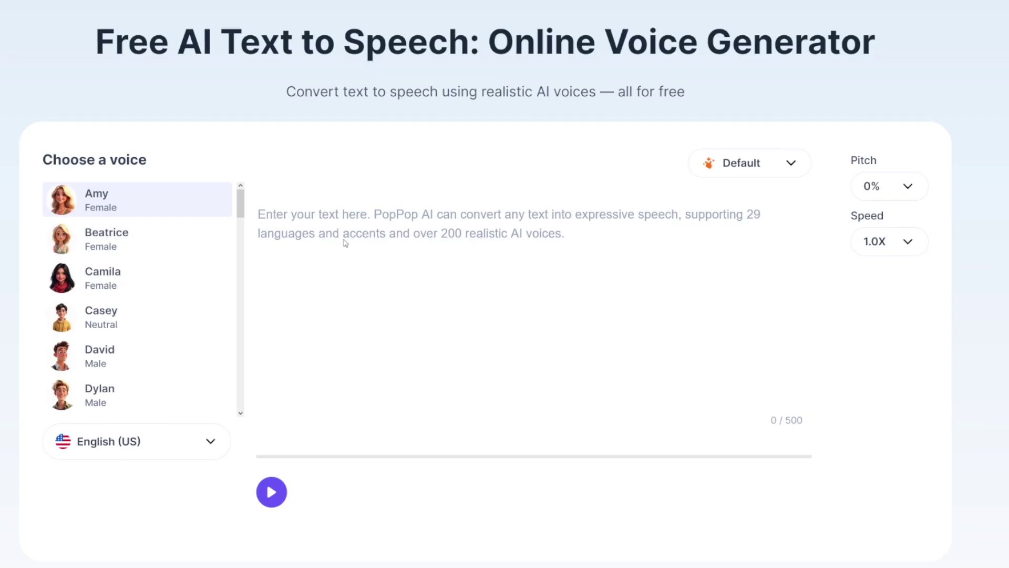
pyautogui.click(367, 293)
pyautogui.write('Do what you can, with what you have, where you are.')
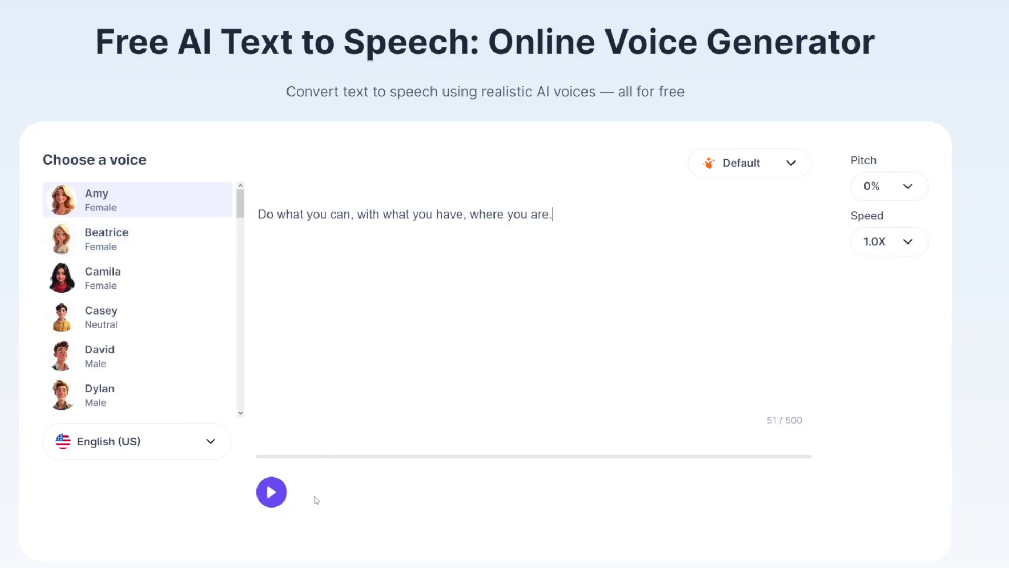
# Generate and play the quote audio in Amy's voice, then replay it voiced by David.
pyautogui.click(277, 497)
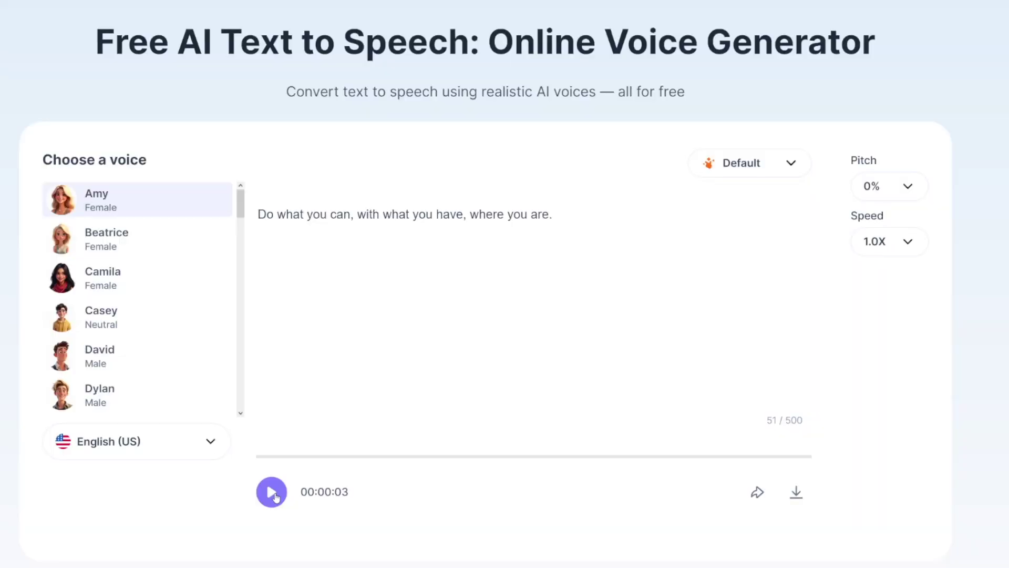
pyautogui.click(273, 494)
pyautogui.moveTo(128, 353)
pyautogui.click(120, 358)
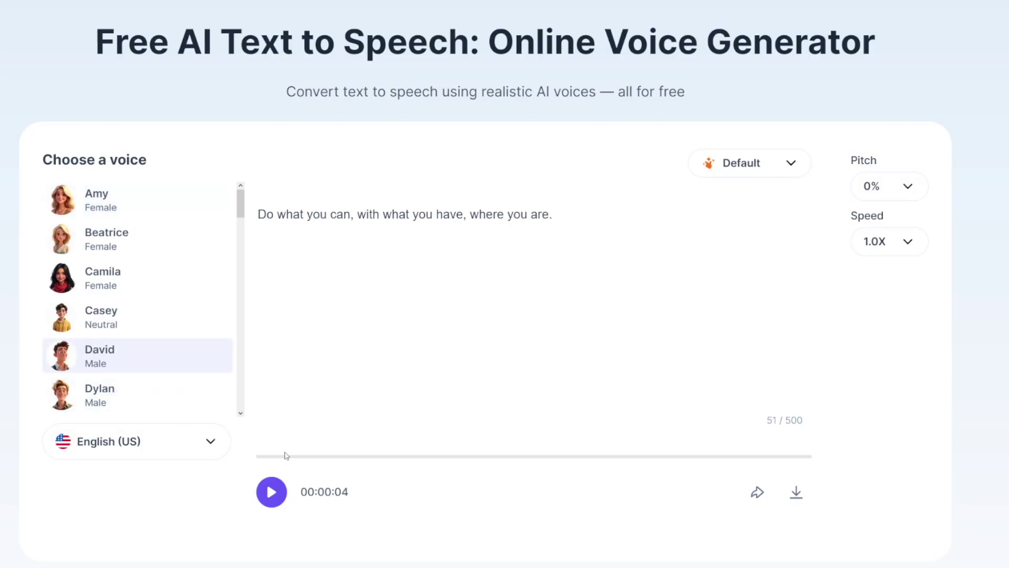
pyautogui.click(275, 497)
pyautogui.moveTo(258, 214); pyautogui.dragTo(553, 217)
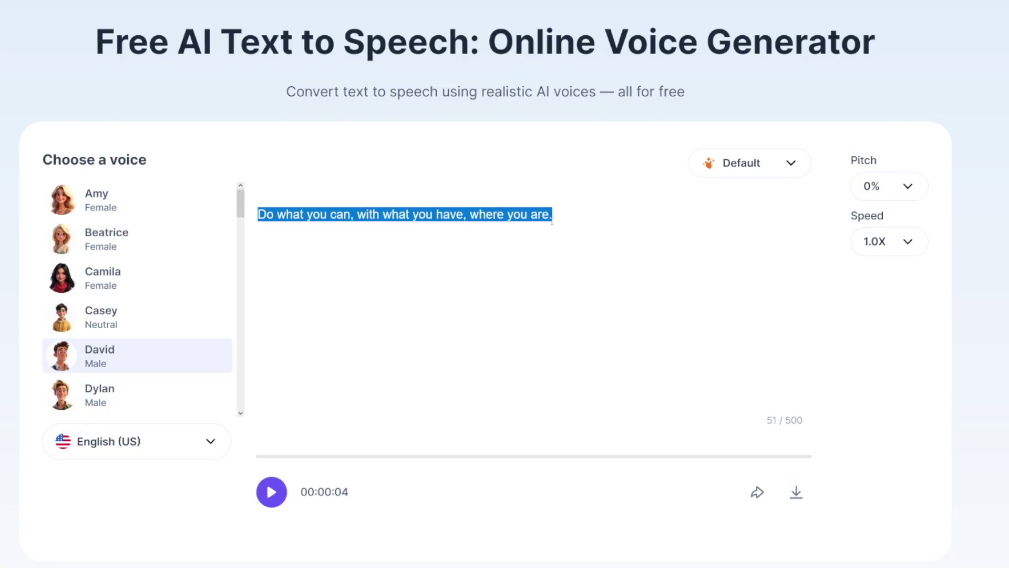
pyautogui.click(553, 217)
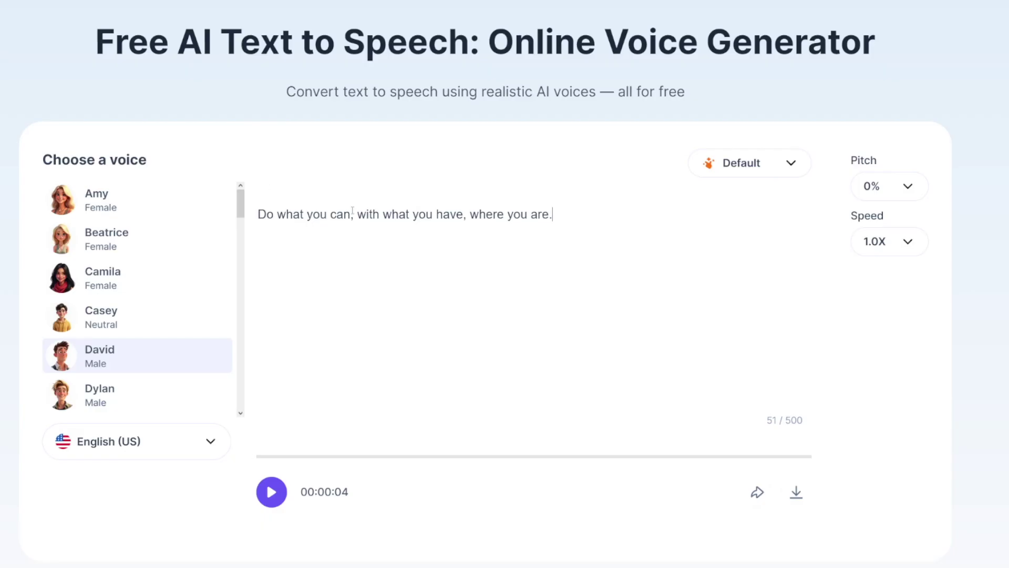
pyautogui.moveTo(661, 253); pyautogui.dragTo(832, 258)
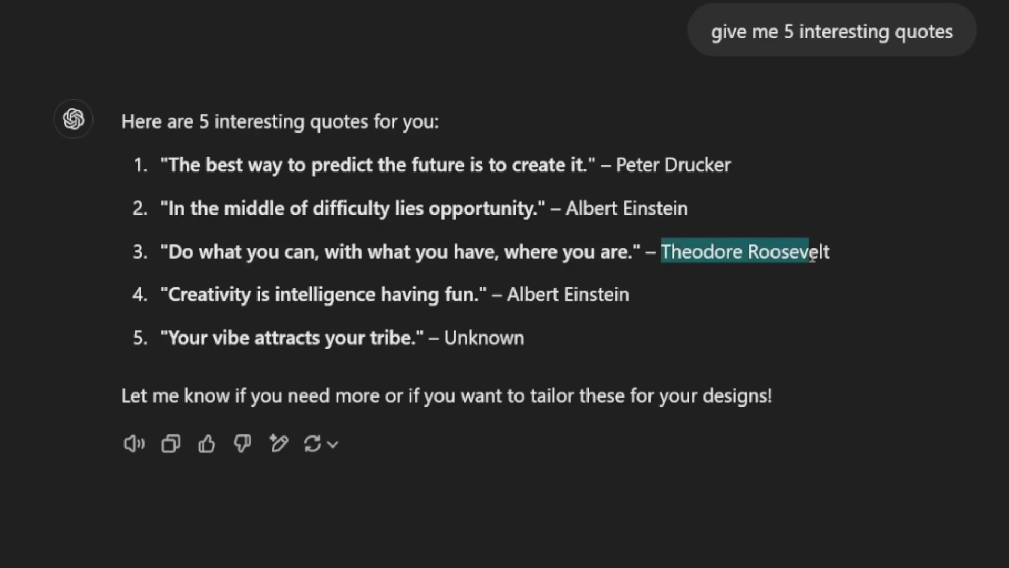
pyautogui.click(831, 257)
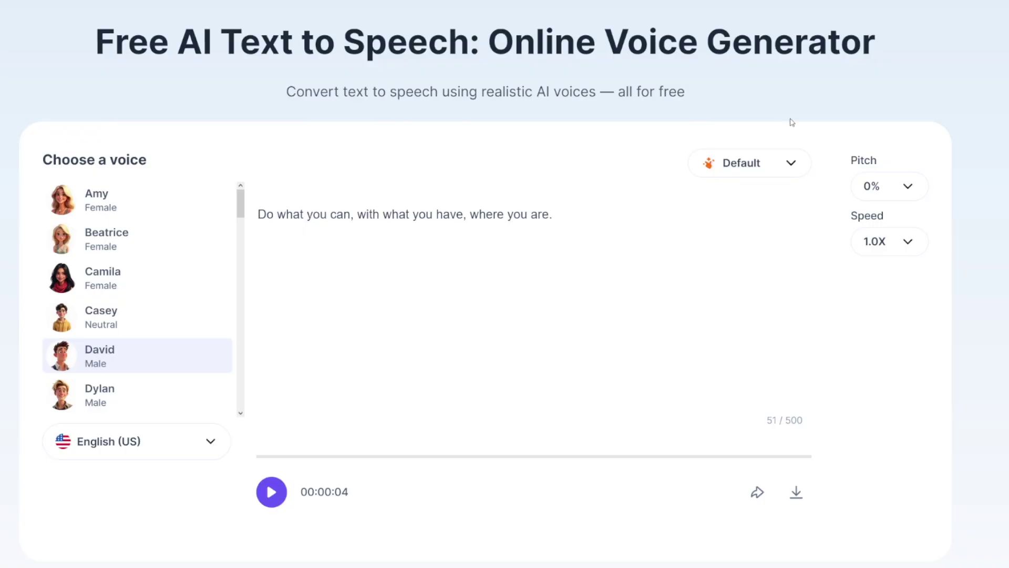
pyautogui.click(794, 161)
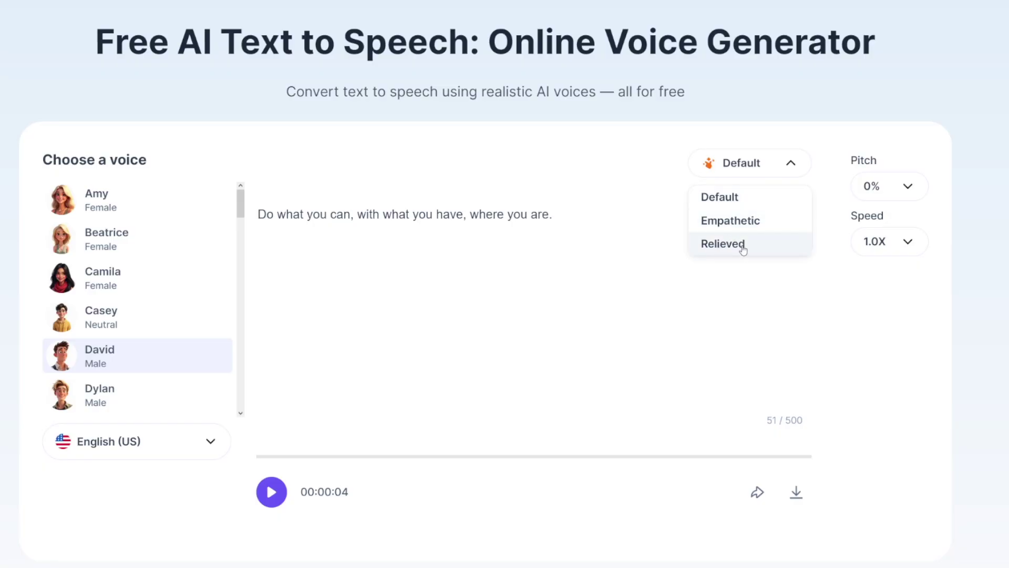
pyautogui.click(909, 189)
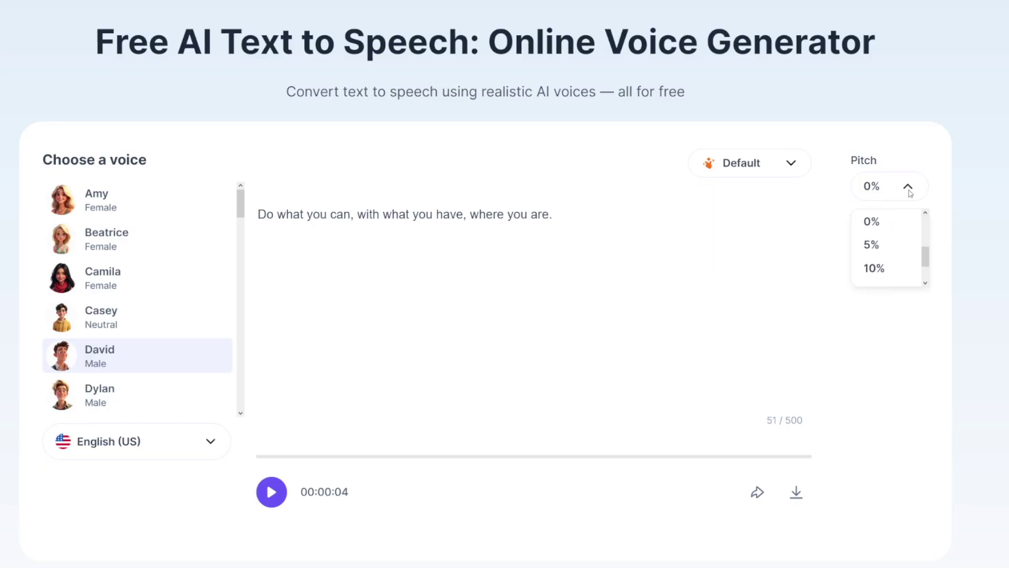
pyautogui.scroll(-3, 896, 246)
pyautogui.scroll(2, 929, 235)
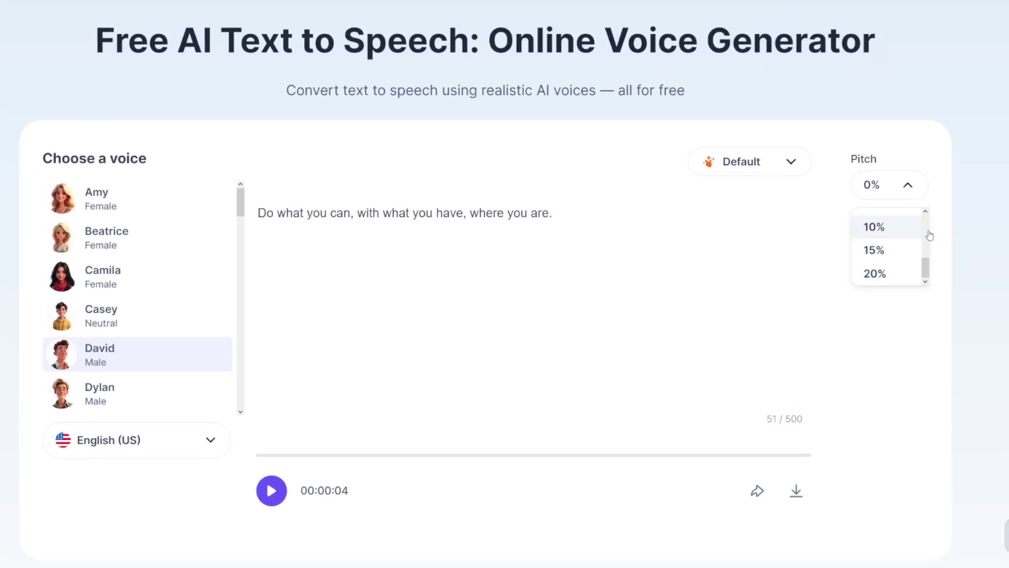
pyautogui.click(943, 235)
pyautogui.click(910, 242)
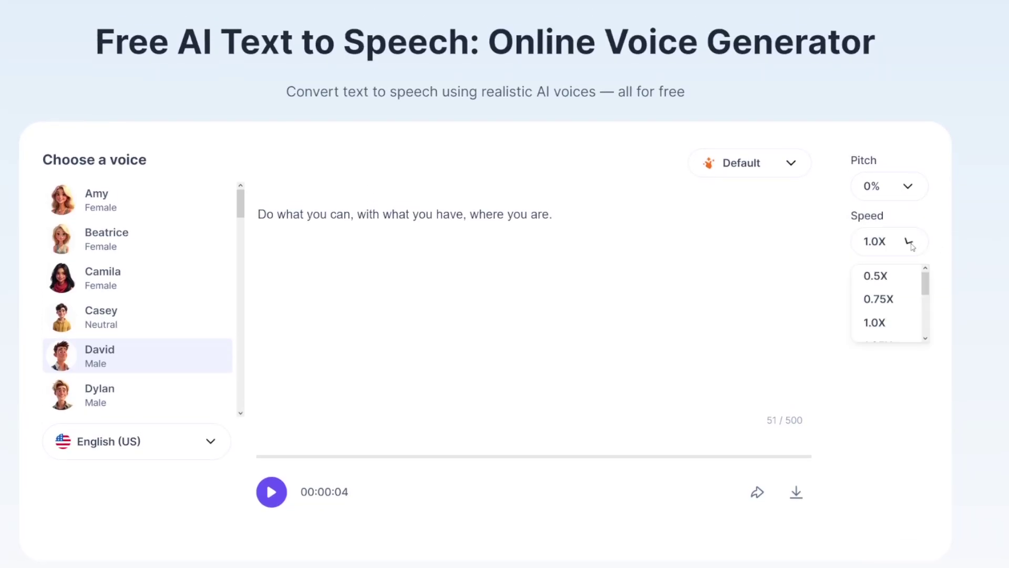
pyautogui.click(951, 236)
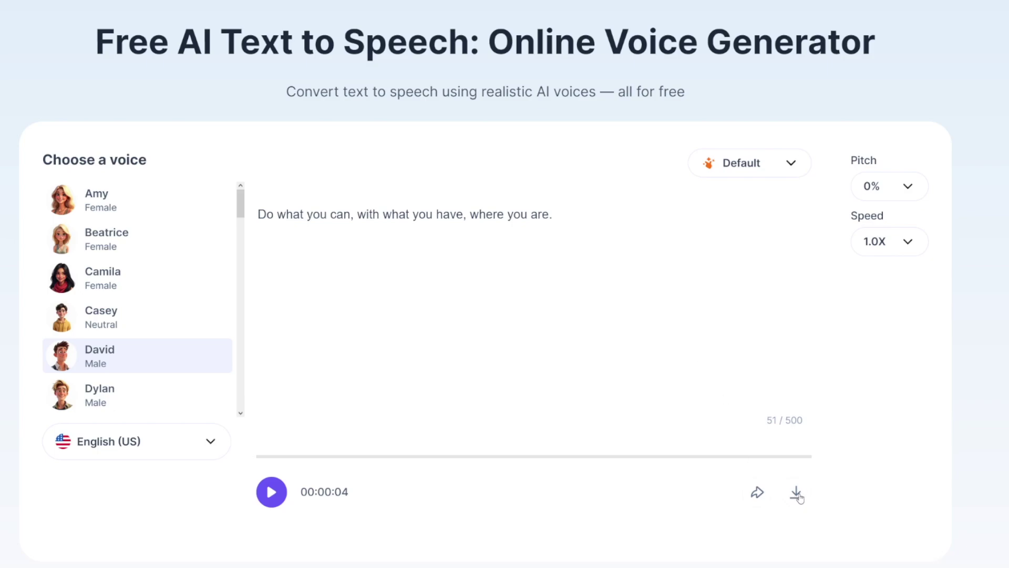
pyautogui.click(756, 491)
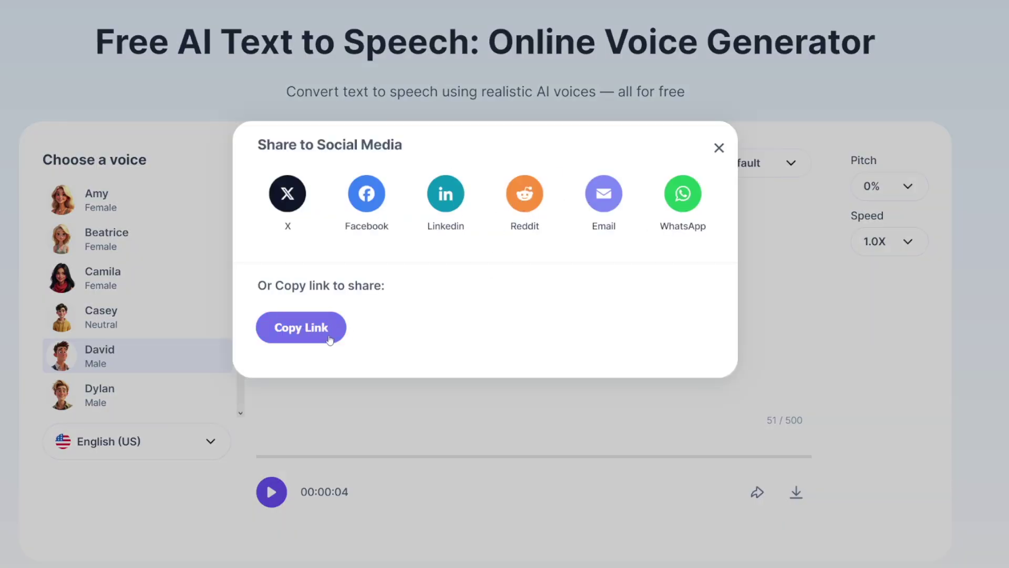
pyautogui.click(310, 331)
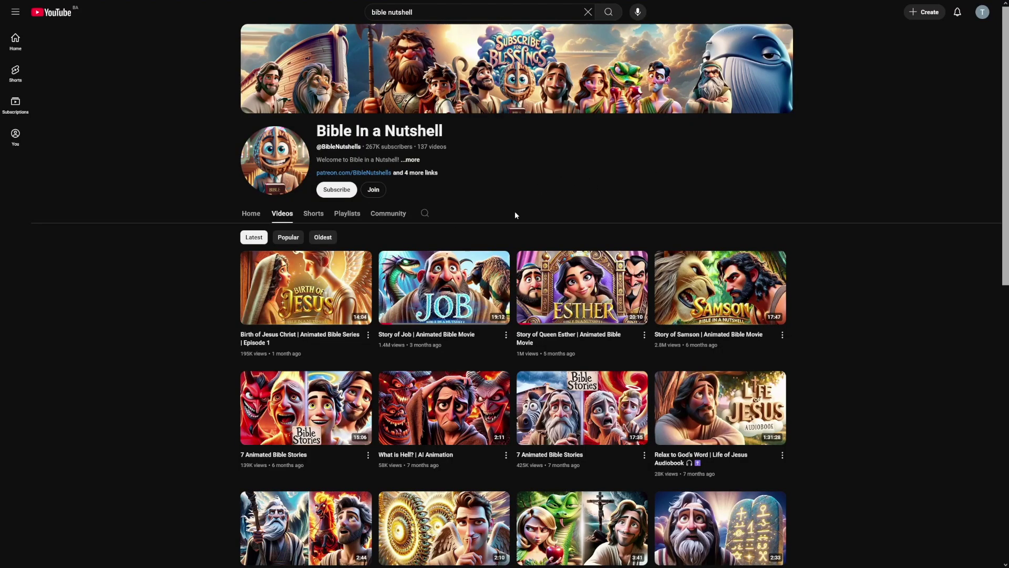
# Highlight the channel's estimated monthly earnings figure on its Social Blade page.
pyautogui.moveTo(472, 296)
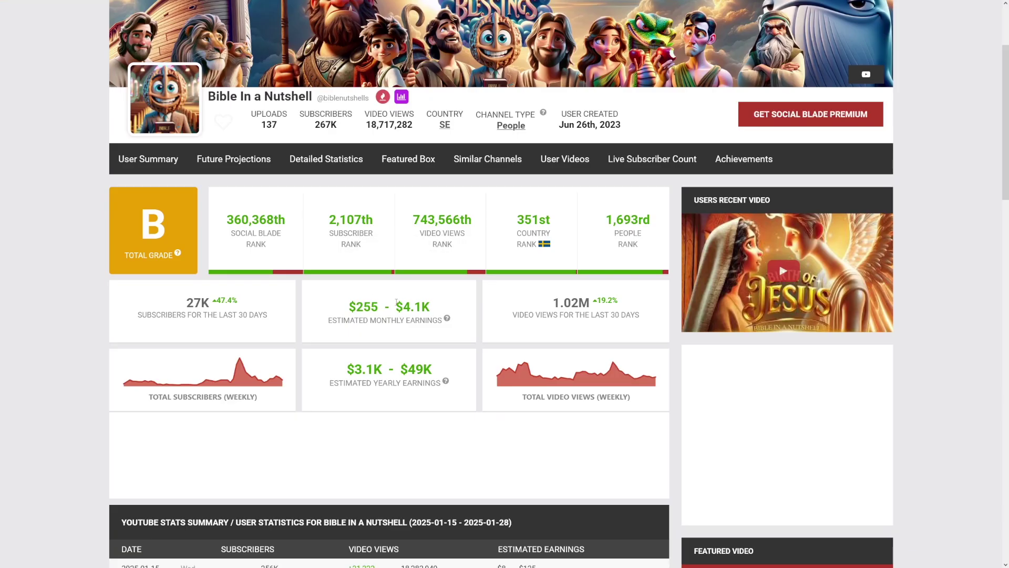
pyautogui.moveTo(396, 301); pyautogui.dragTo(431, 308)
pyautogui.click(438, 321)
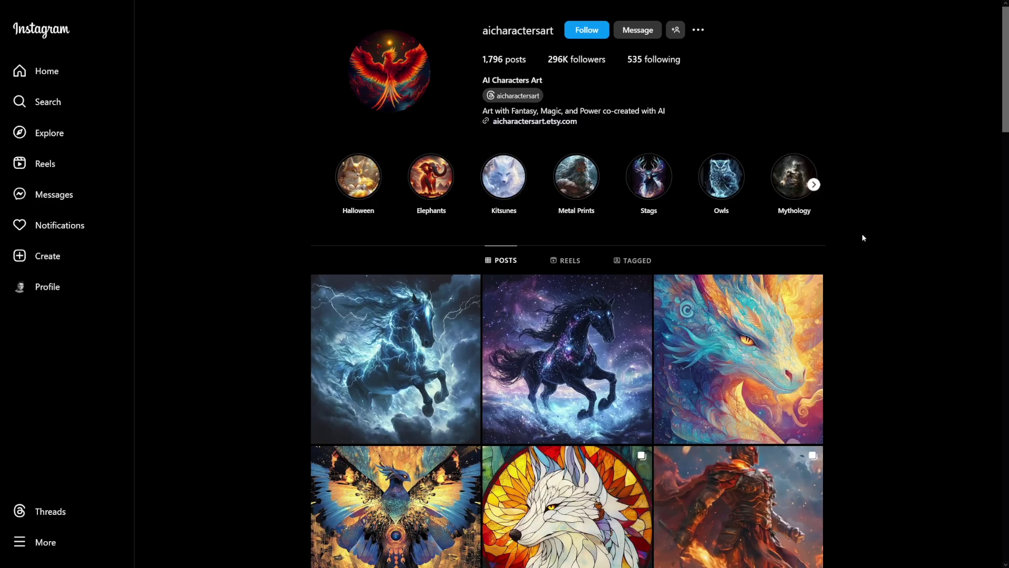
pyautogui.scroll(-2, 862, 237)
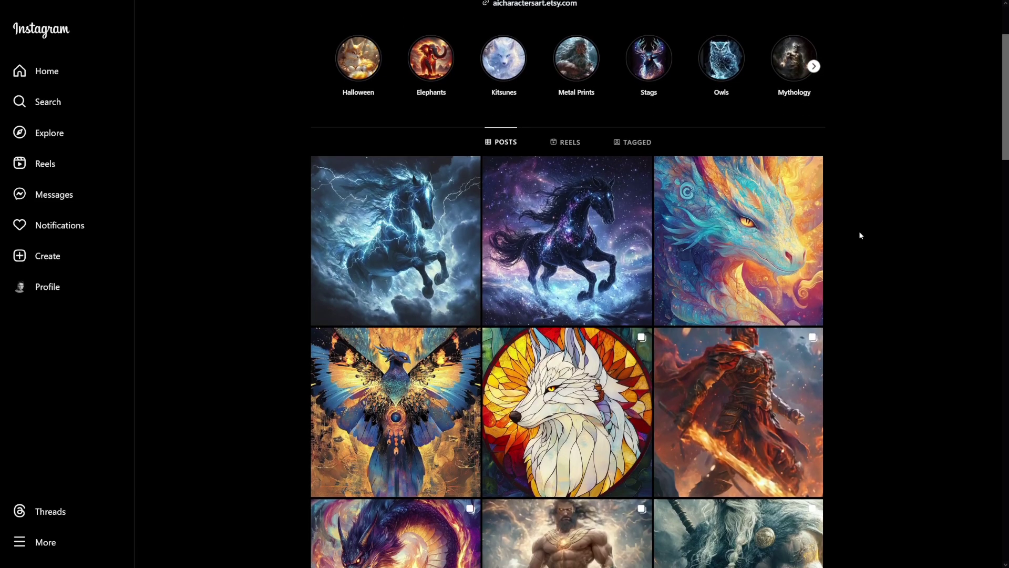
# Scroll down through the Instagram profile's post grid.
pyautogui.scroll(-1, 860, 236)
pyautogui.scroll(-1, 860, 235)
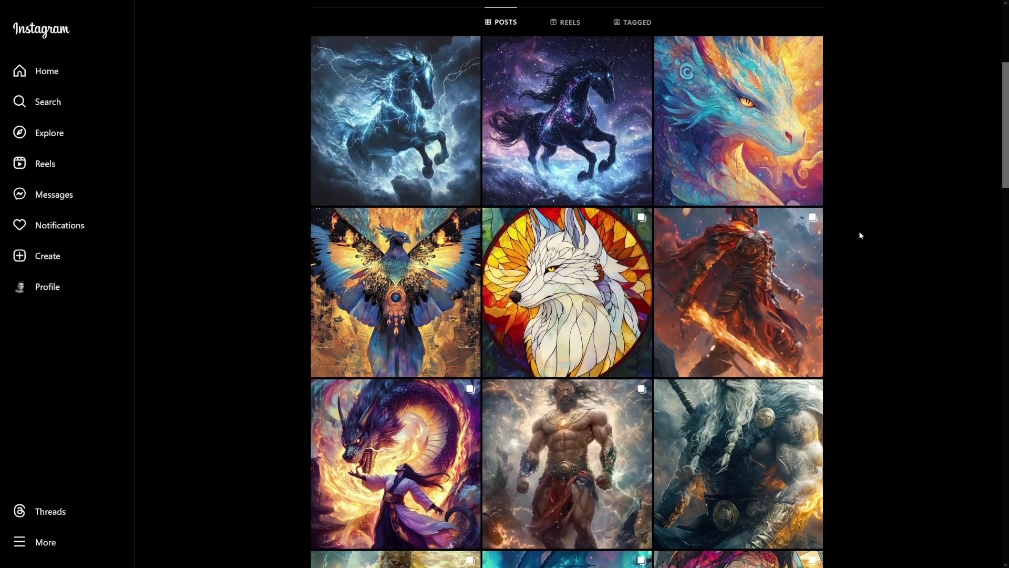
pyautogui.scroll(-1, 860, 235)
pyautogui.scroll(-4, 860, 235)
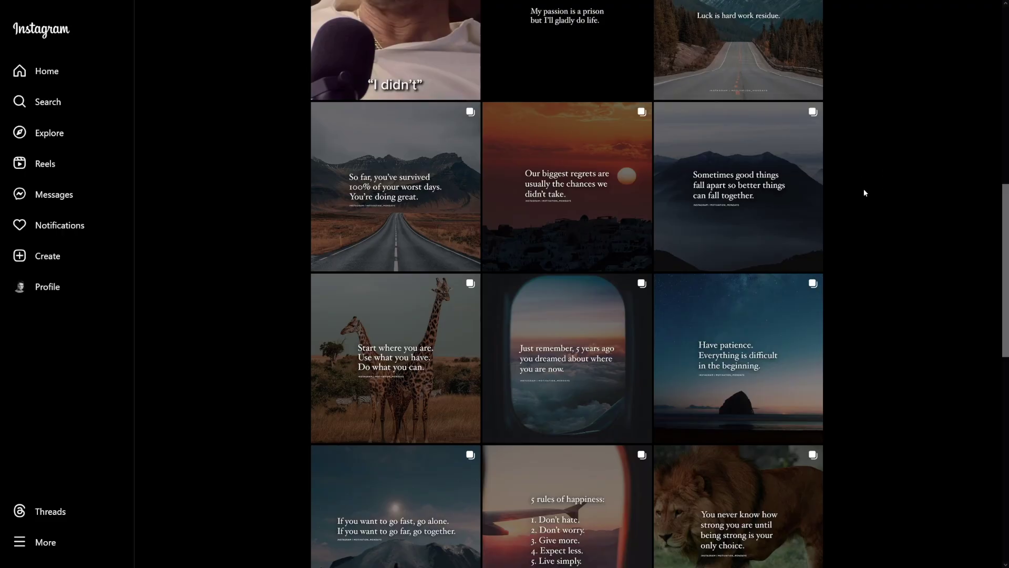
# Scroll the motivational quote grid and open a lion quote post.
pyautogui.scroll(10, 864, 191)
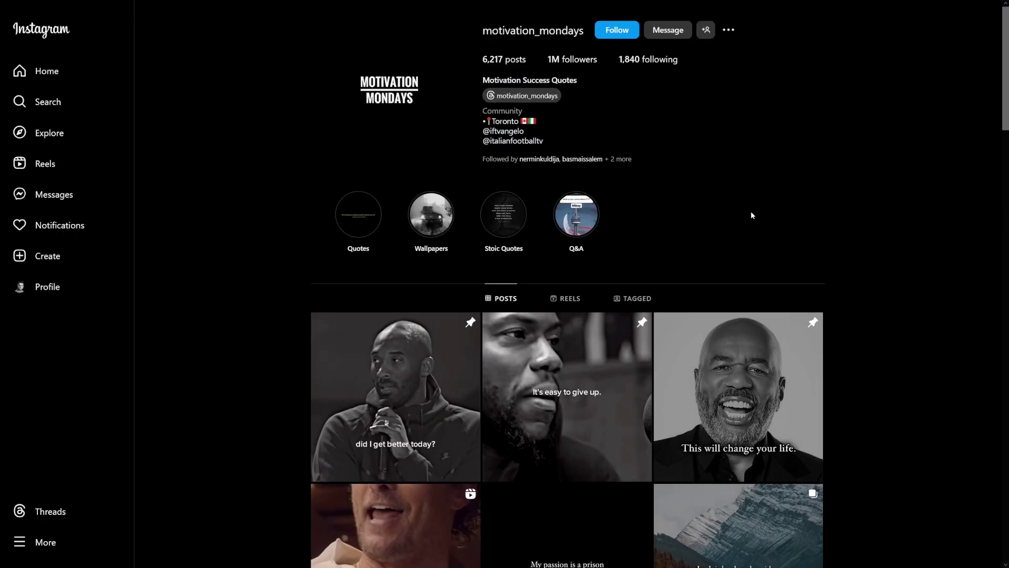
pyautogui.scroll(-12, 881, 199)
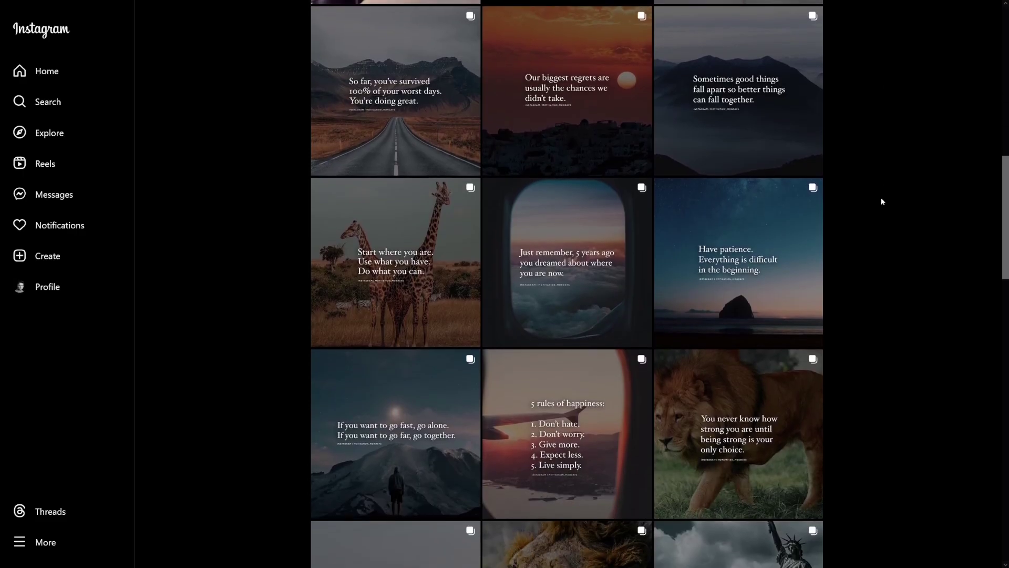
pyautogui.scroll(-1, 882, 202)
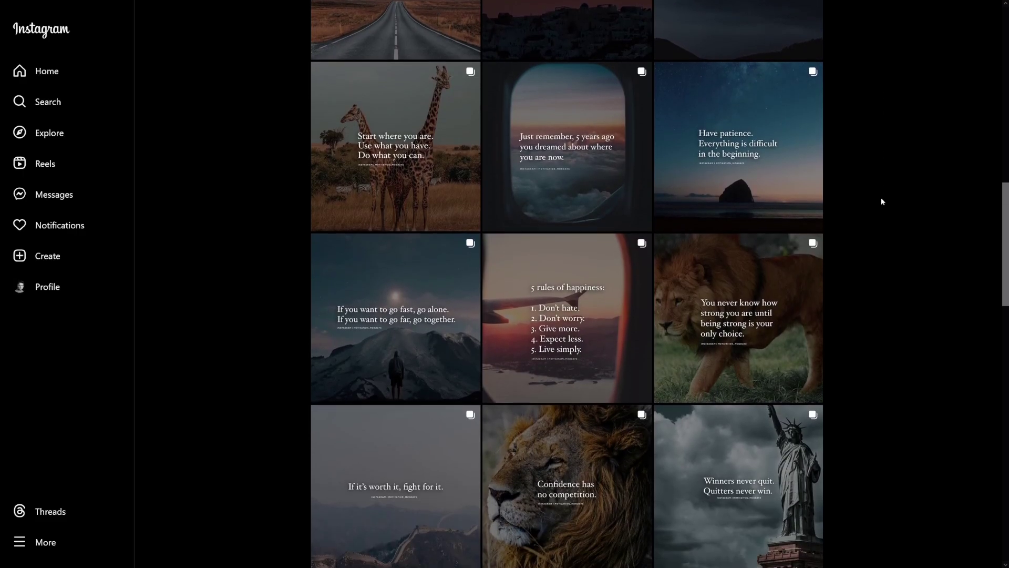
pyautogui.click(761, 314)
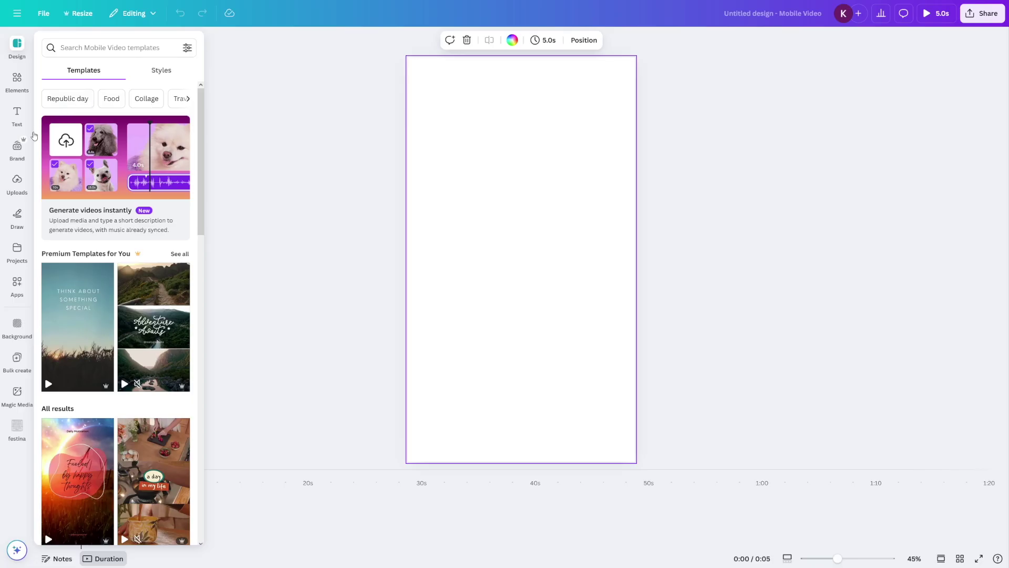
# Place the uploaded beach corgi clip on the page and add the PopPop AI David voiceover.
pyautogui.click(16, 181)
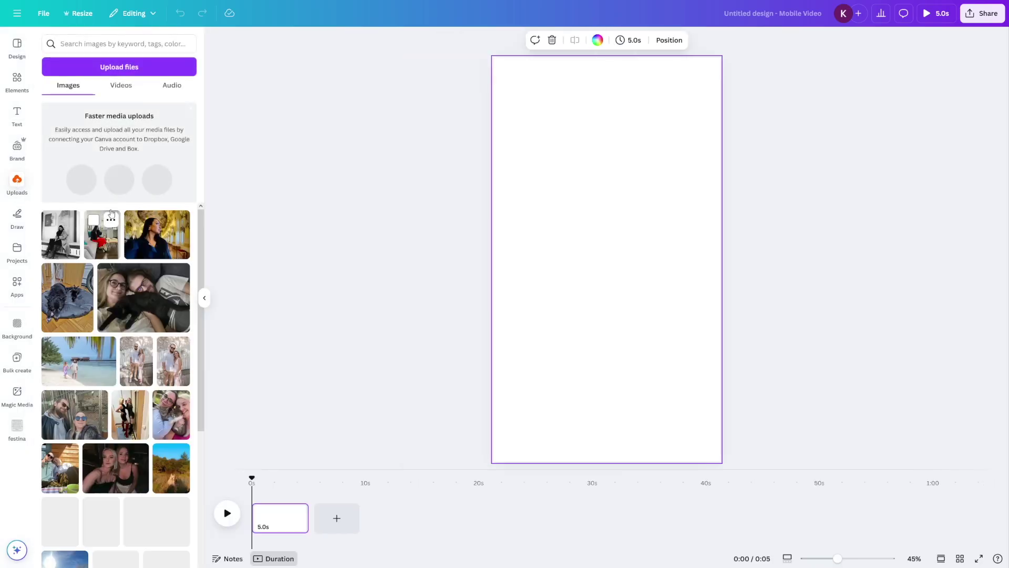
pyautogui.click(120, 85)
pyautogui.moveTo(75, 141); pyautogui.dragTo(522, 212)
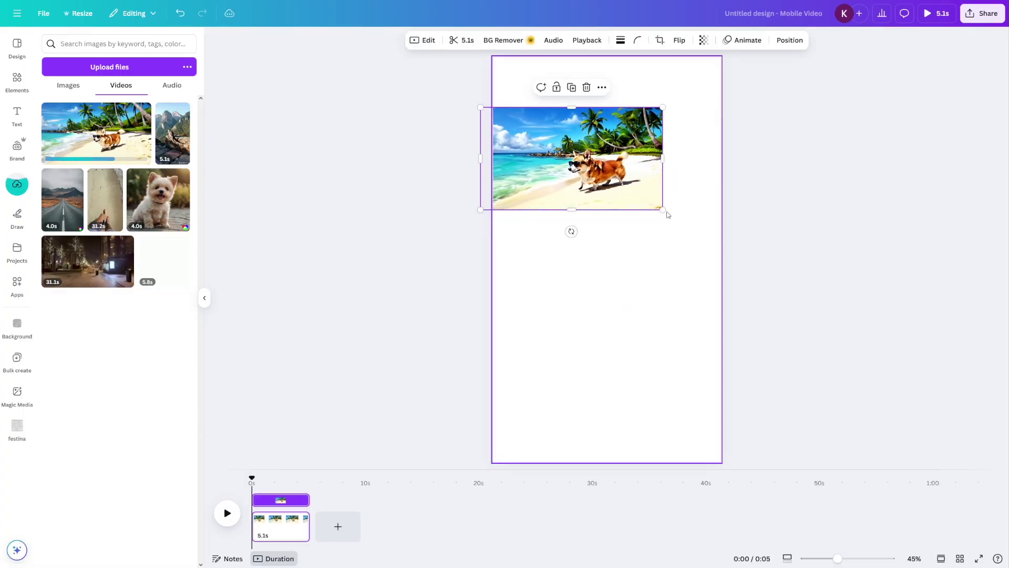
pyautogui.click(172, 85)
pyautogui.moveTo(100, 113); pyautogui.dragTo(346, 494)
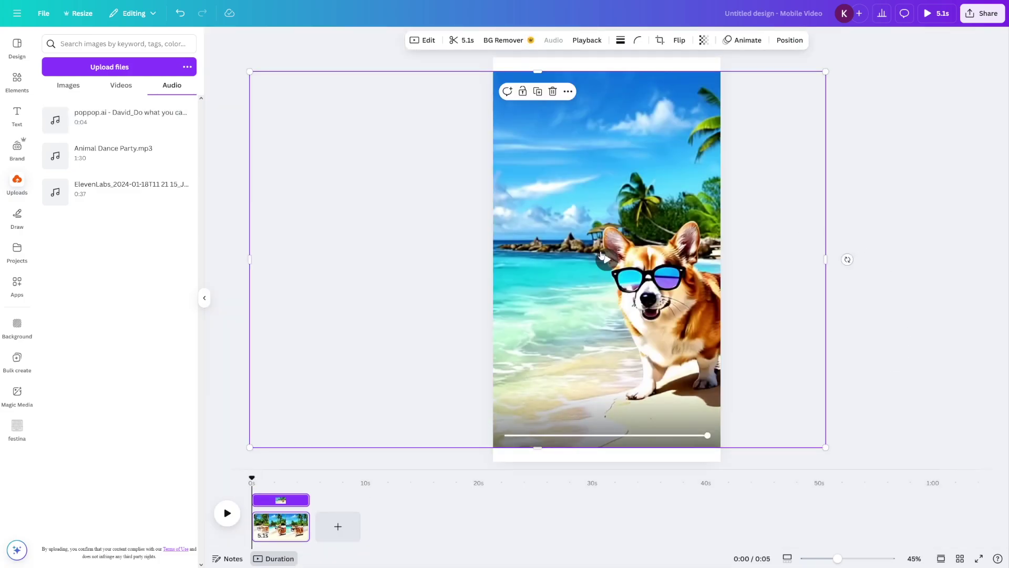
# Play the corgi clip, rewind to 0s, and replay it with the PopPop voiceover.
pyautogui.click(269, 502)
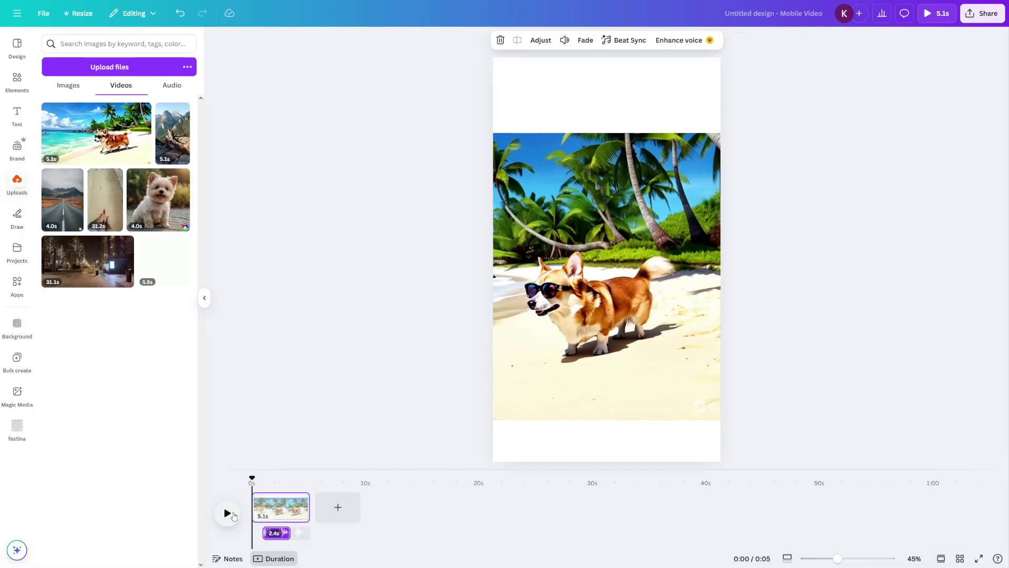
pyautogui.click(229, 514)
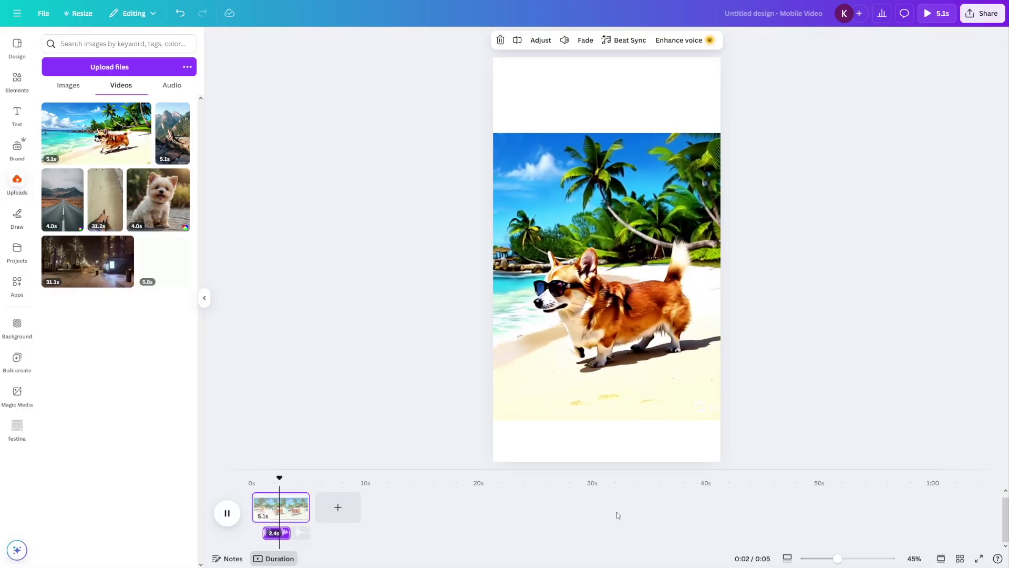
pyautogui.moveTo(310, 478); pyautogui.dragTo(252, 477)
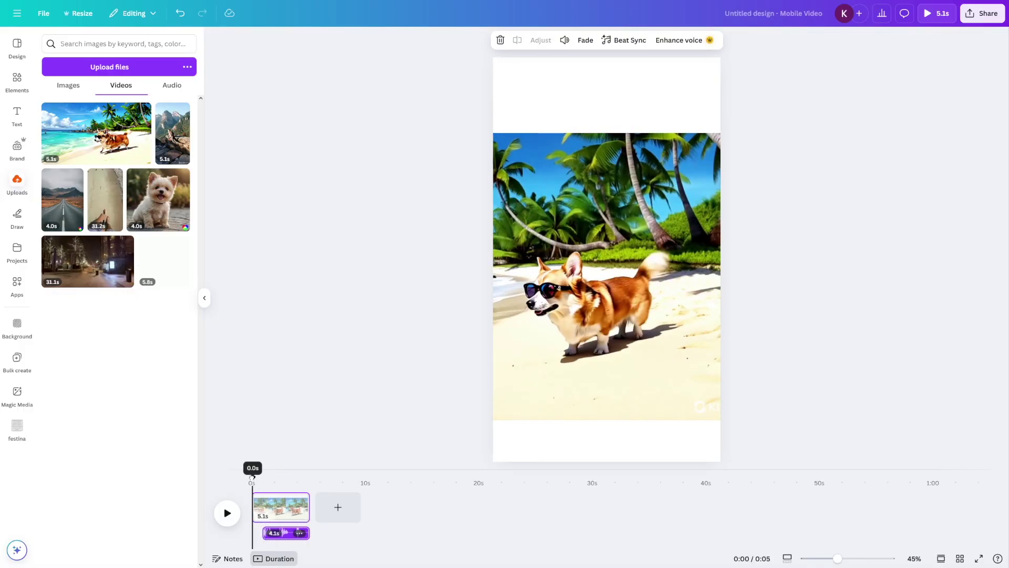
pyautogui.click(225, 514)
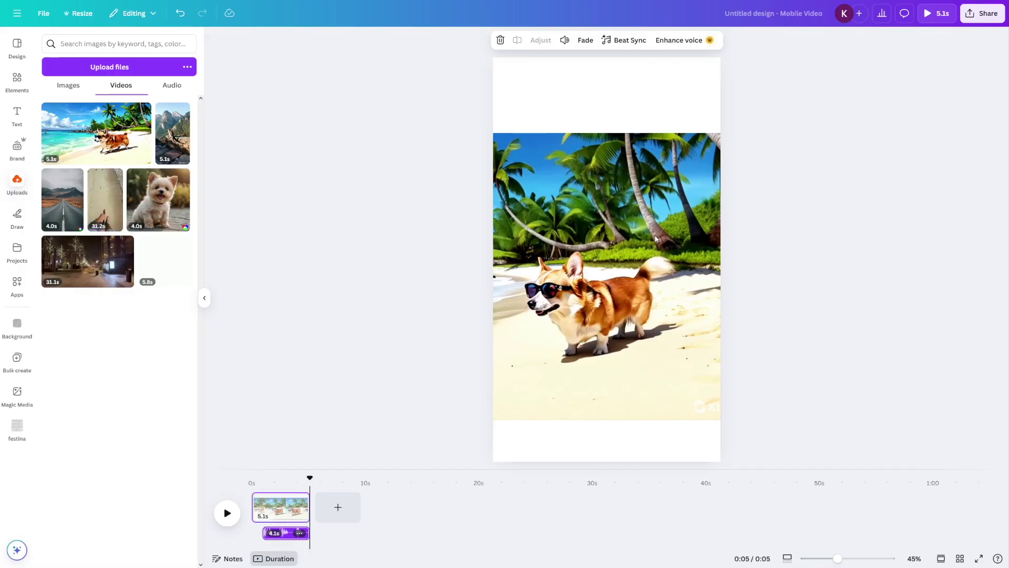
# Add a subheading containing the quote "Do what you can, with what you have, where you are".
pyautogui.click(17, 114)
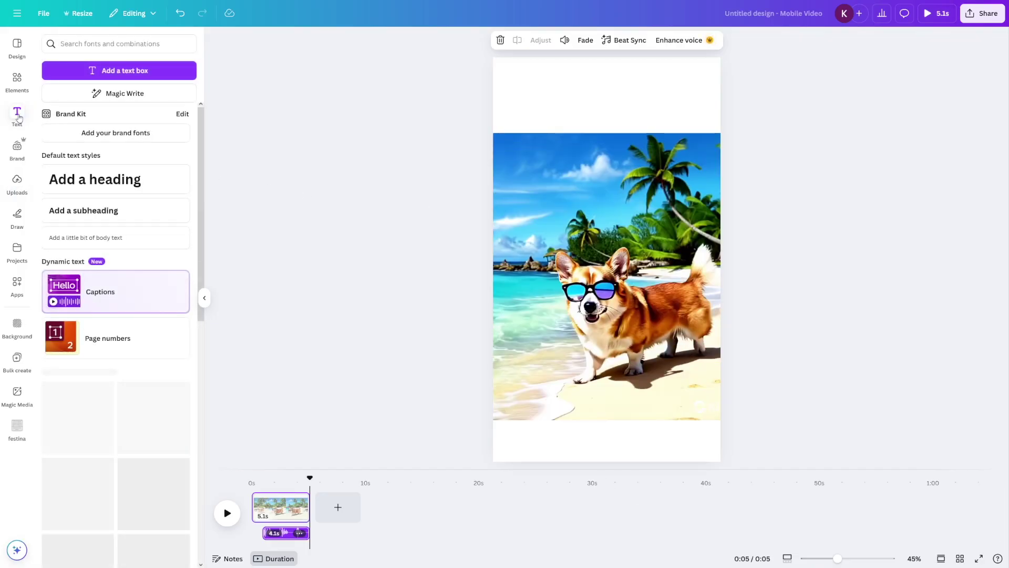
pyautogui.click(125, 212)
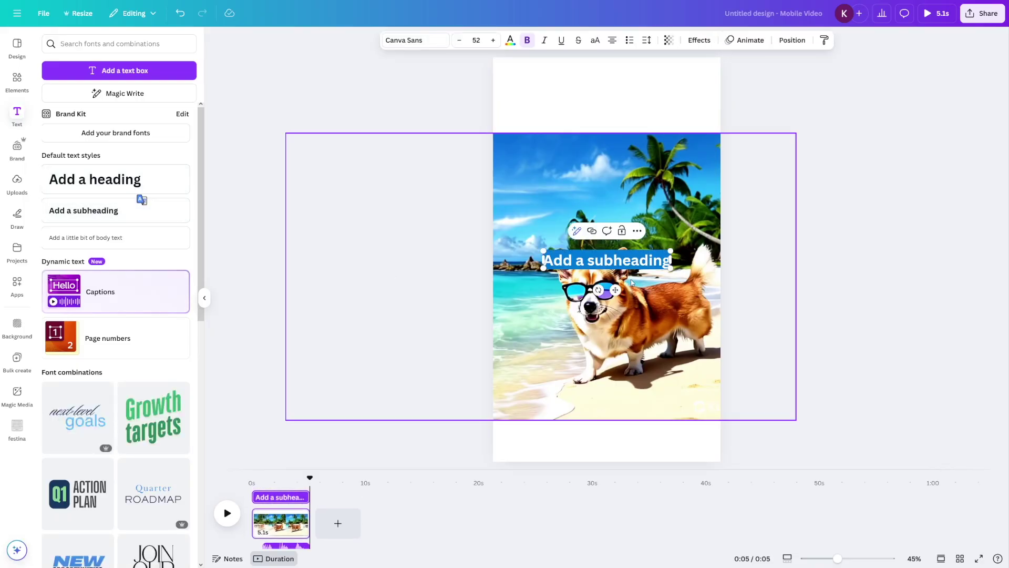
pyautogui.moveTo(325, 178); pyautogui.dragTo(522, 177)
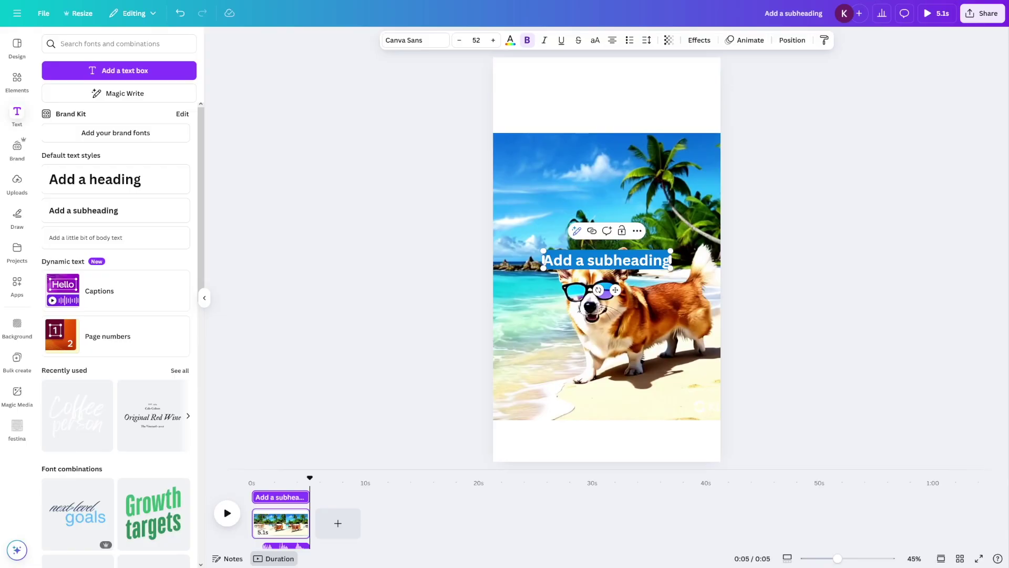
pyautogui.write('Do what you can, with what you have, where you are')
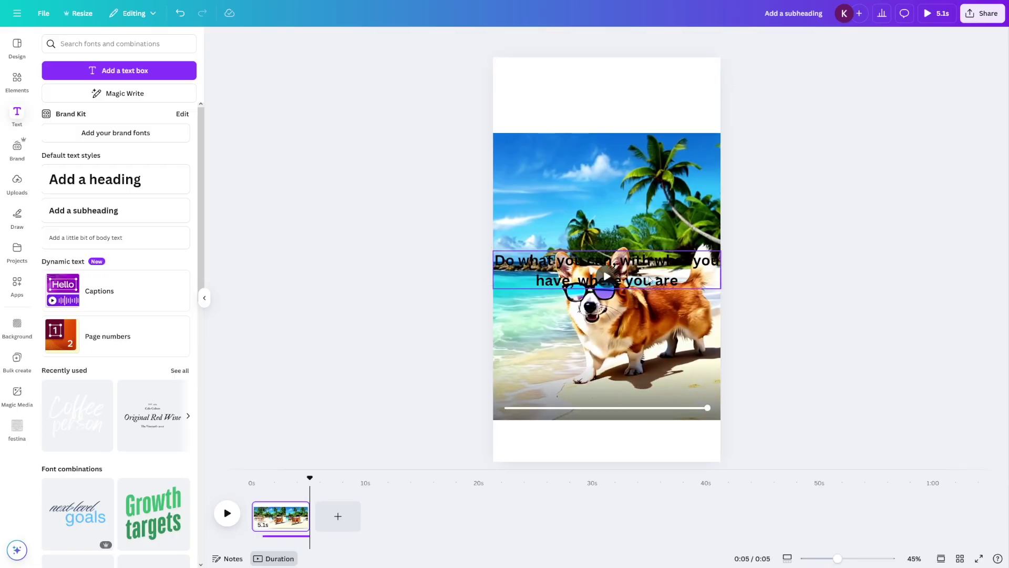
# Move the quote text box to the top of the page and centre it.
pyautogui.moveTo(648, 277); pyautogui.dragTo(647, 103)
pyautogui.click(755, 201)
pyautogui.click(644, 105)
pyautogui.click(663, 70)
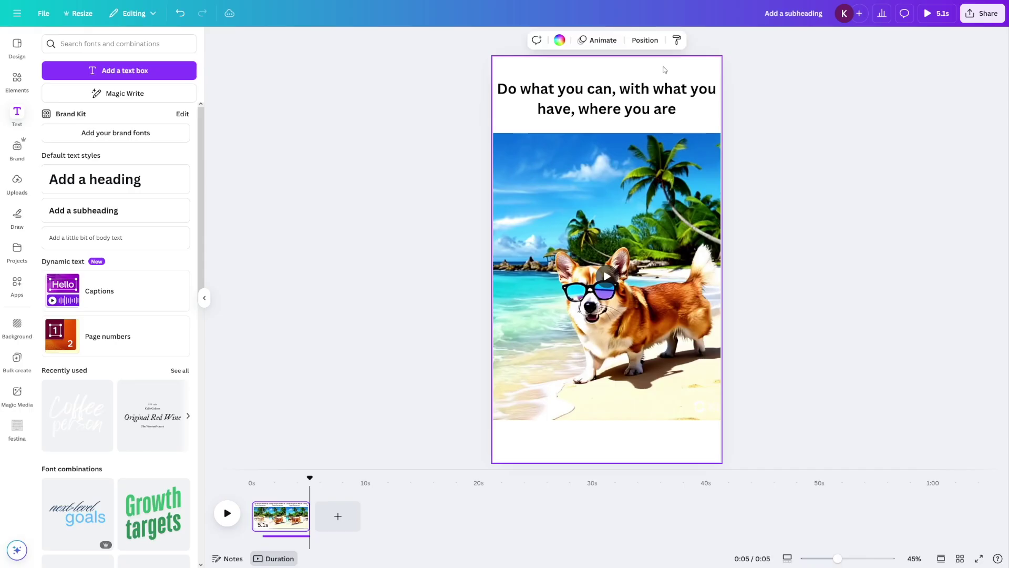
# Try dark red and pink page backgrounds, then settle on purple.
pyautogui.click(559, 40)
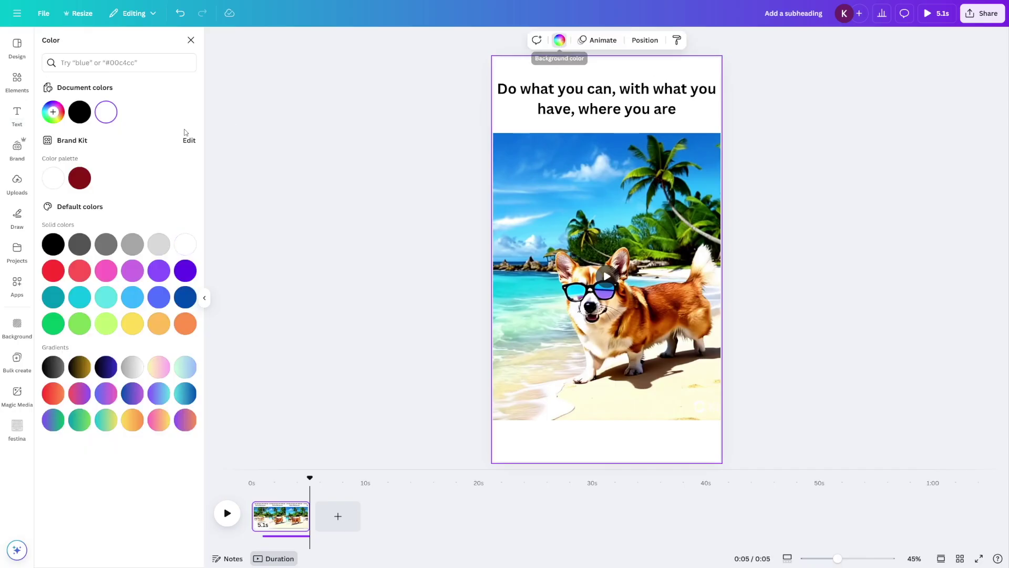
pyautogui.click(82, 181)
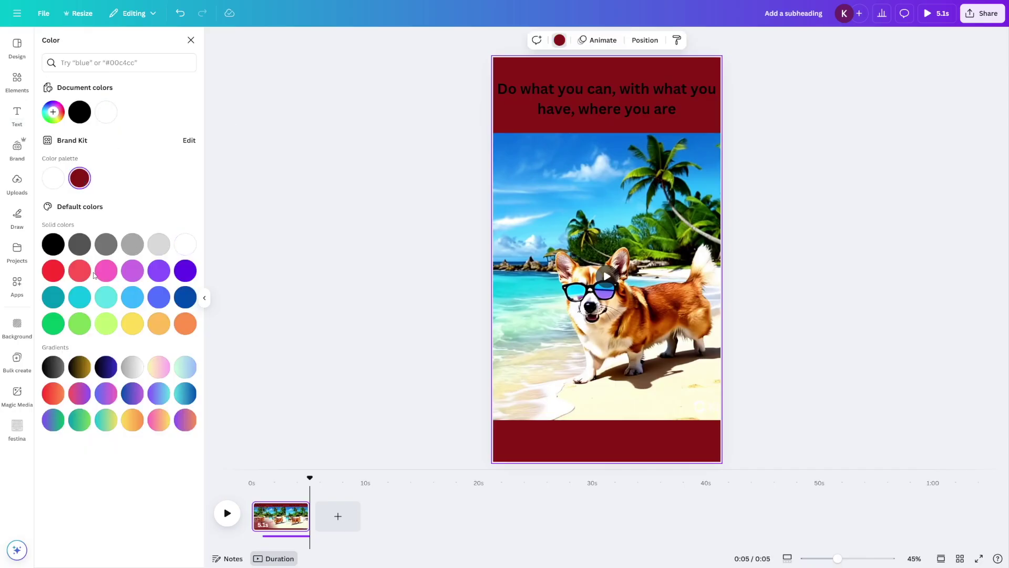
pyautogui.click(113, 273)
pyautogui.click(136, 272)
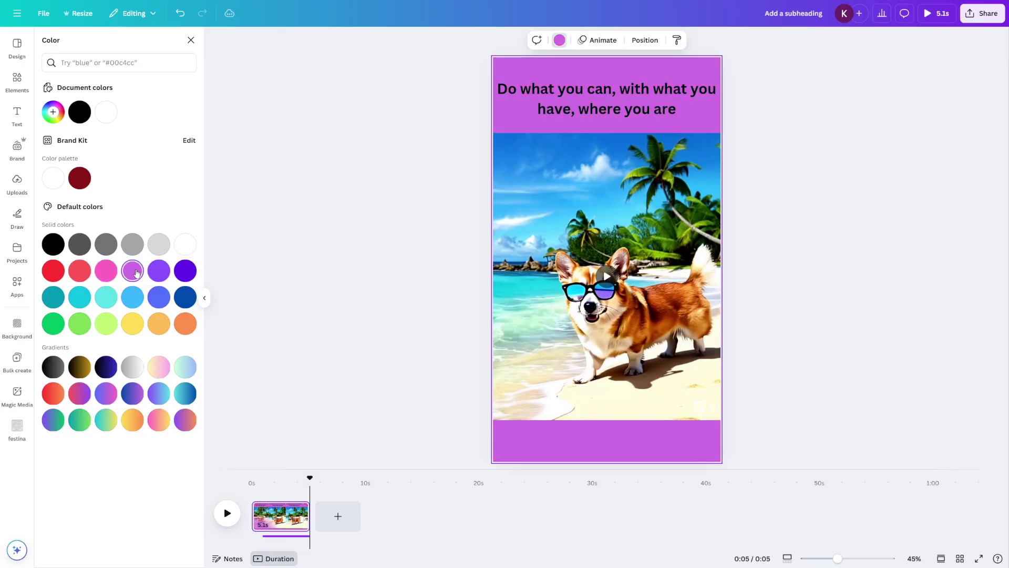
pyautogui.click(396, 349)
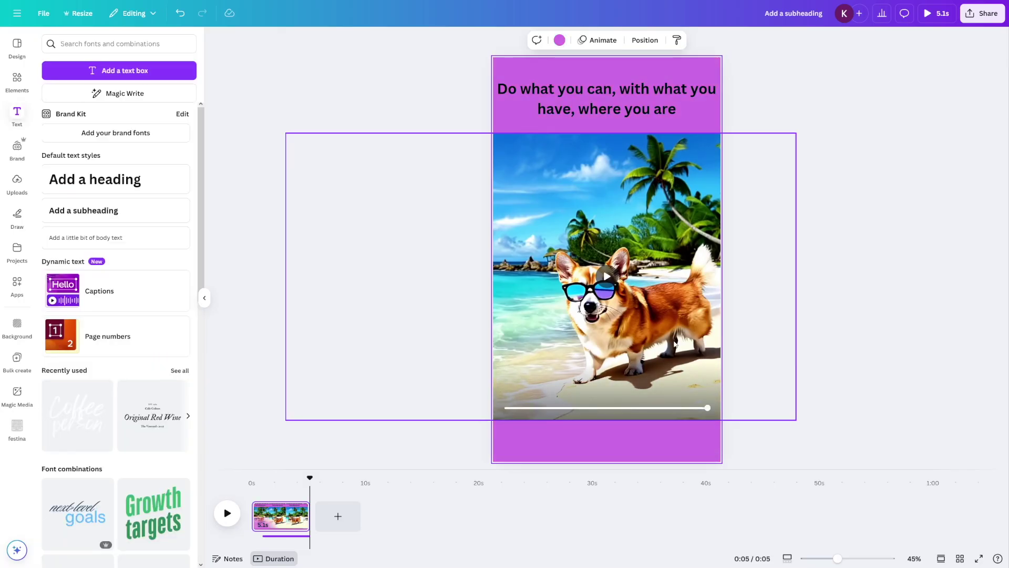
pyautogui.press('space')
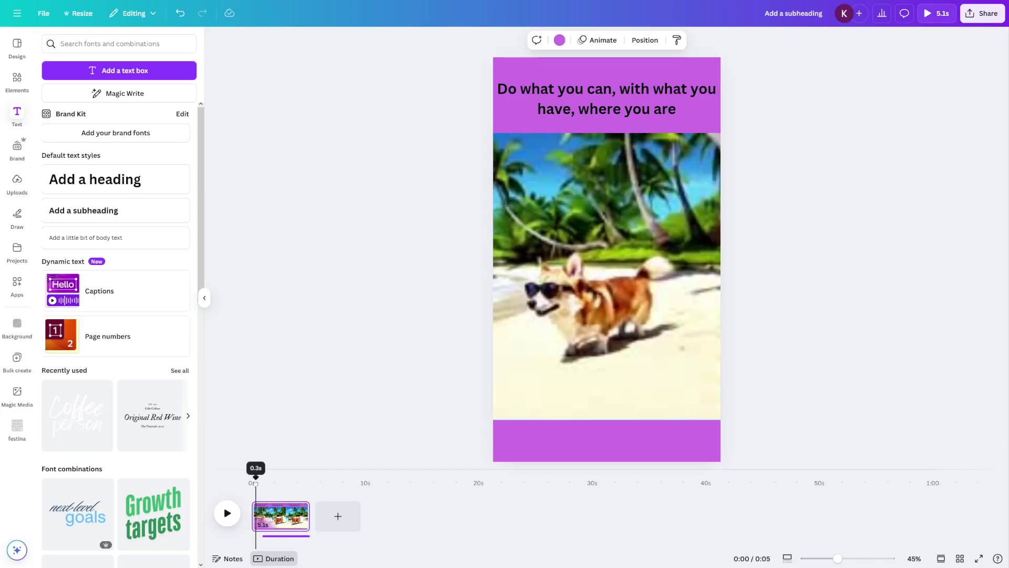
pyautogui.moveTo(255, 483); pyautogui.dragTo(254, 483)
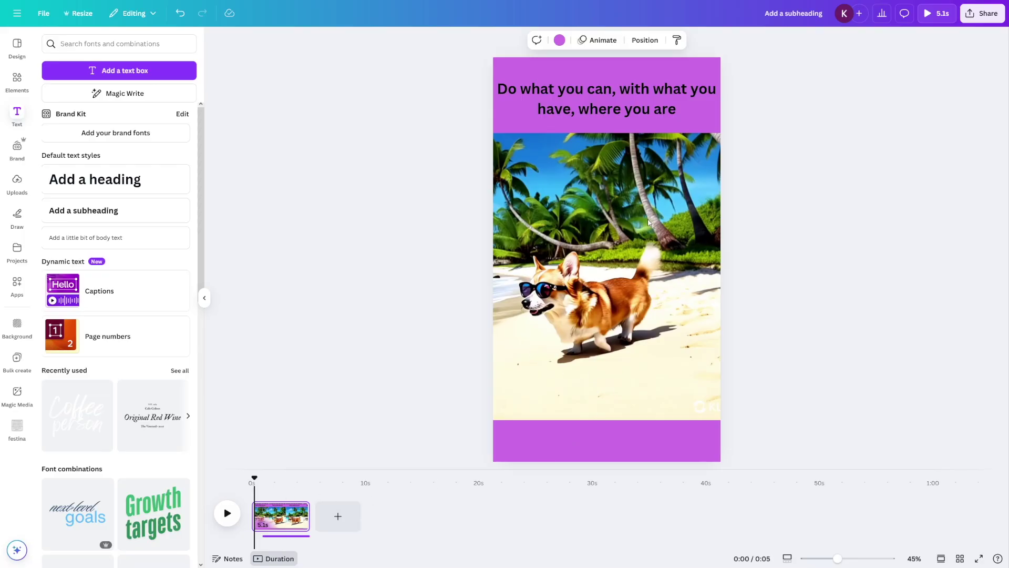
pyautogui.click(227, 513)
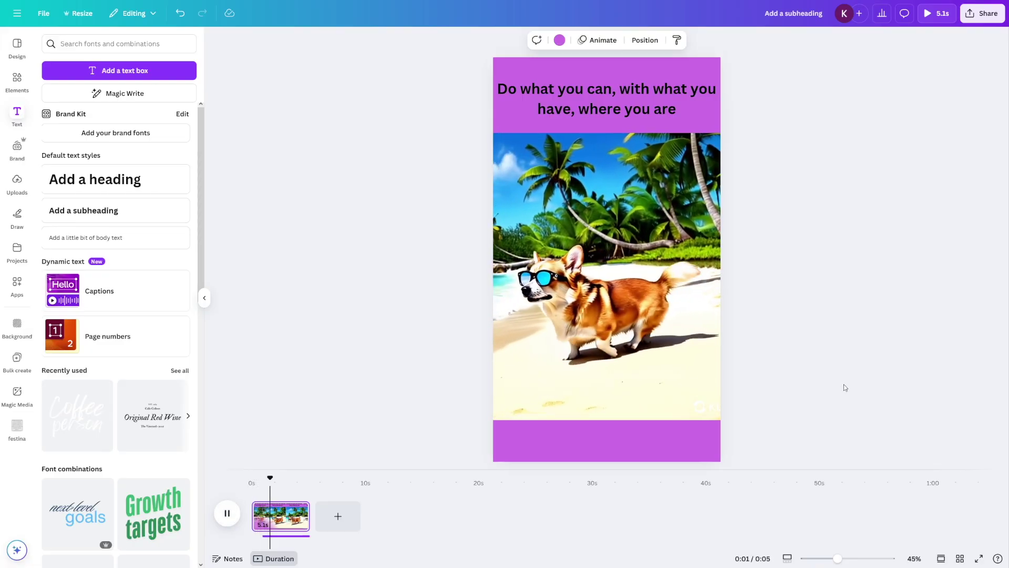